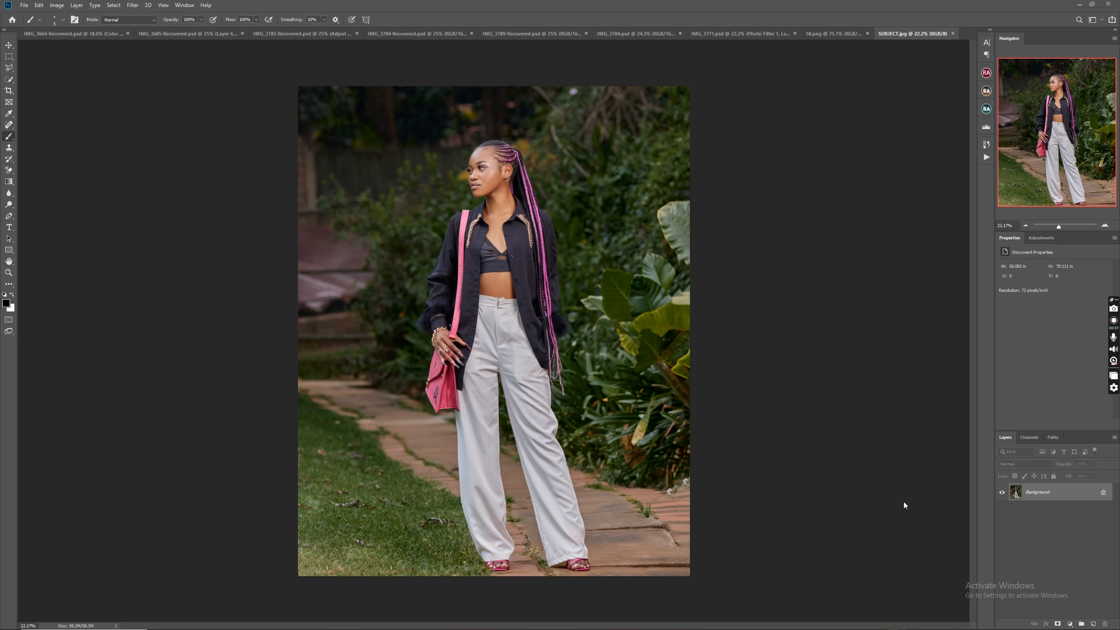
scroll(507, 195, up, 6)
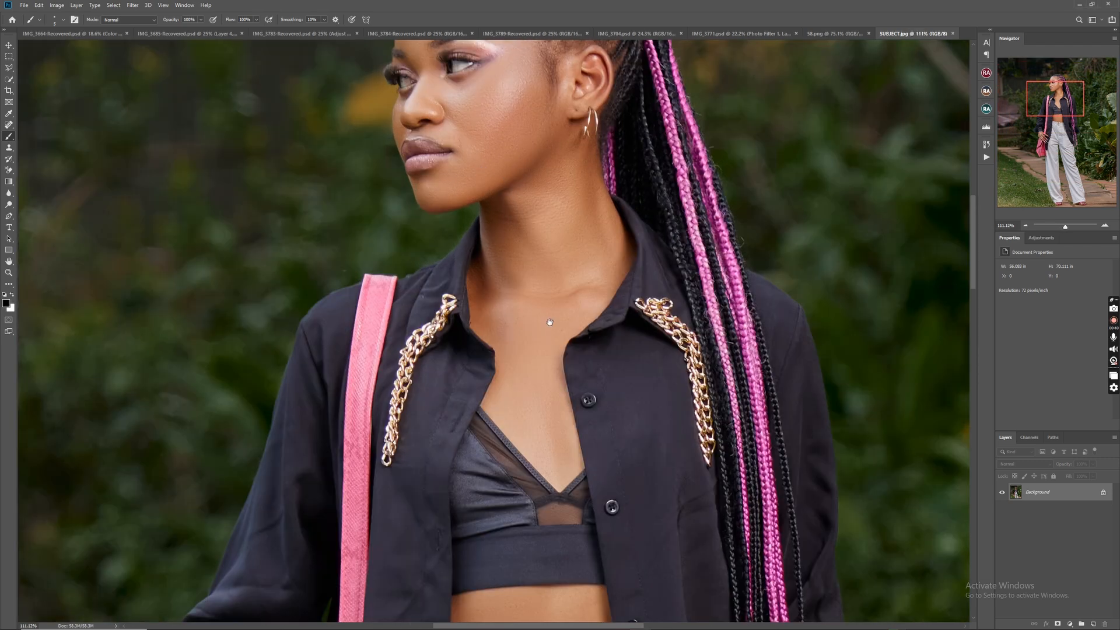
mouse_move(528, 236)
mouse_down()
mouse_move(550, 389)
mouse_move(552, 271)
mouse_up()
scroll(565, 295, down, 6)
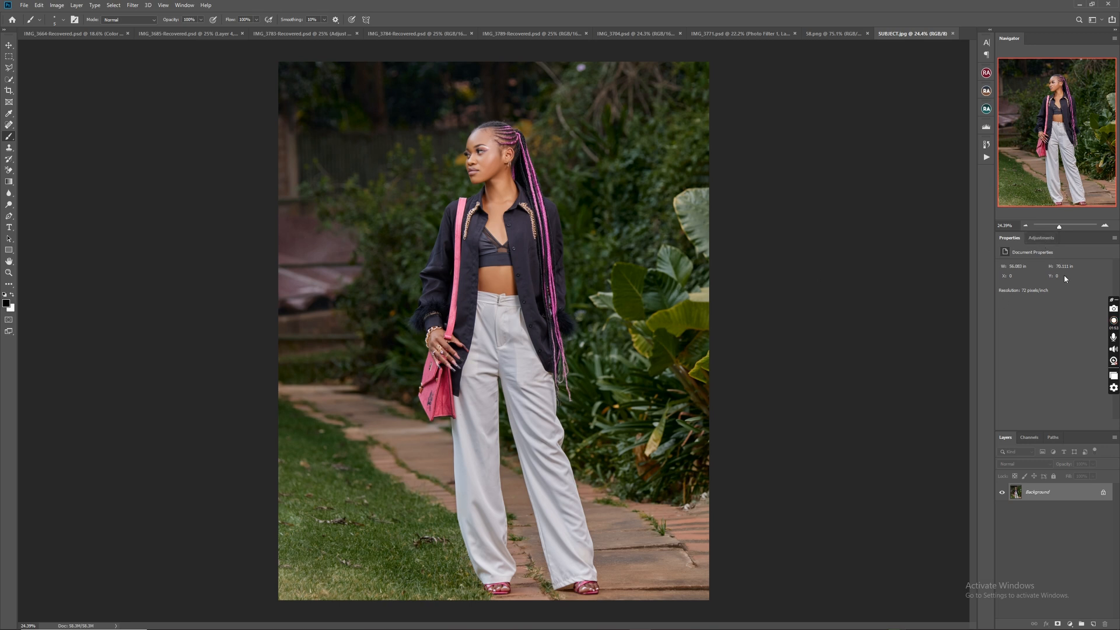
- Add a Color Lookup adjustment layer above the photo and load UV SKINTONE LUT 2.CUBE as its 3D LUT
click(1041, 239)
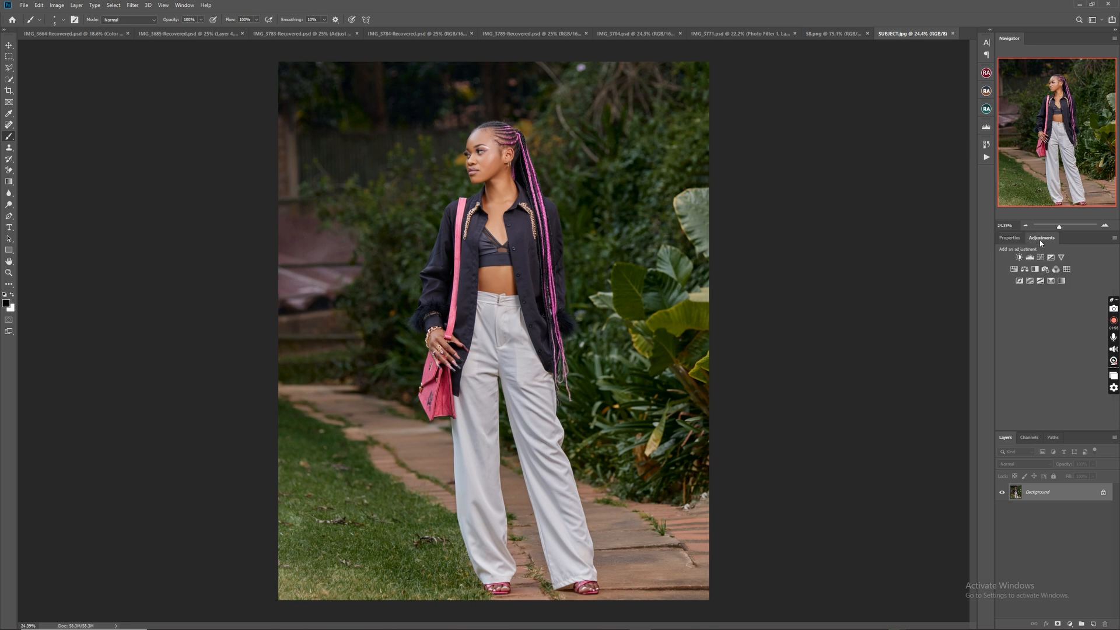
click(1067, 269)
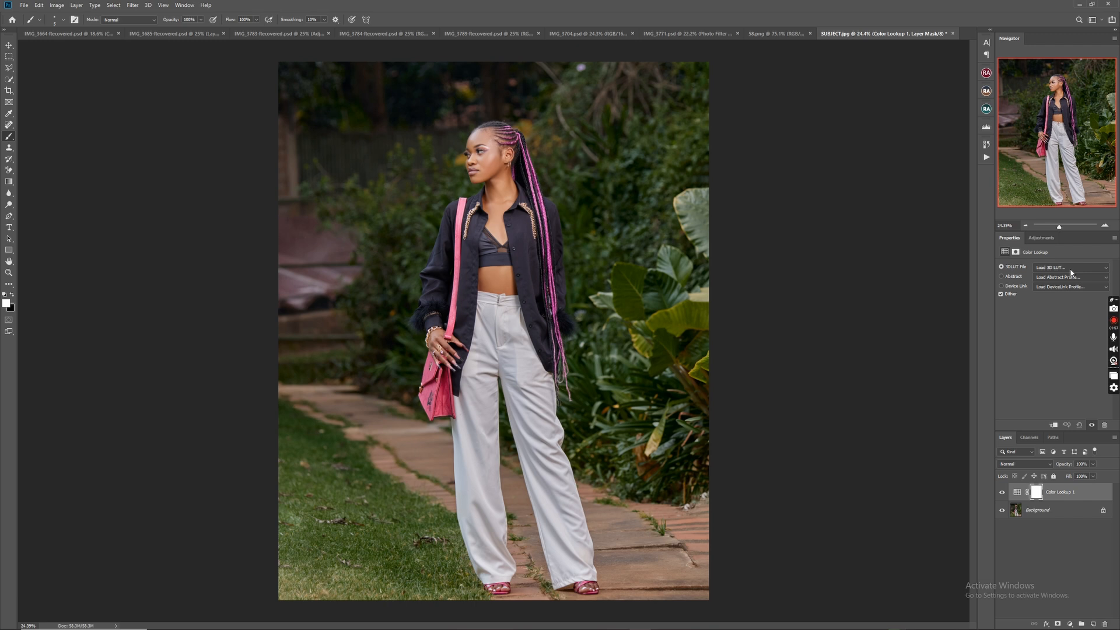
click(1106, 270)
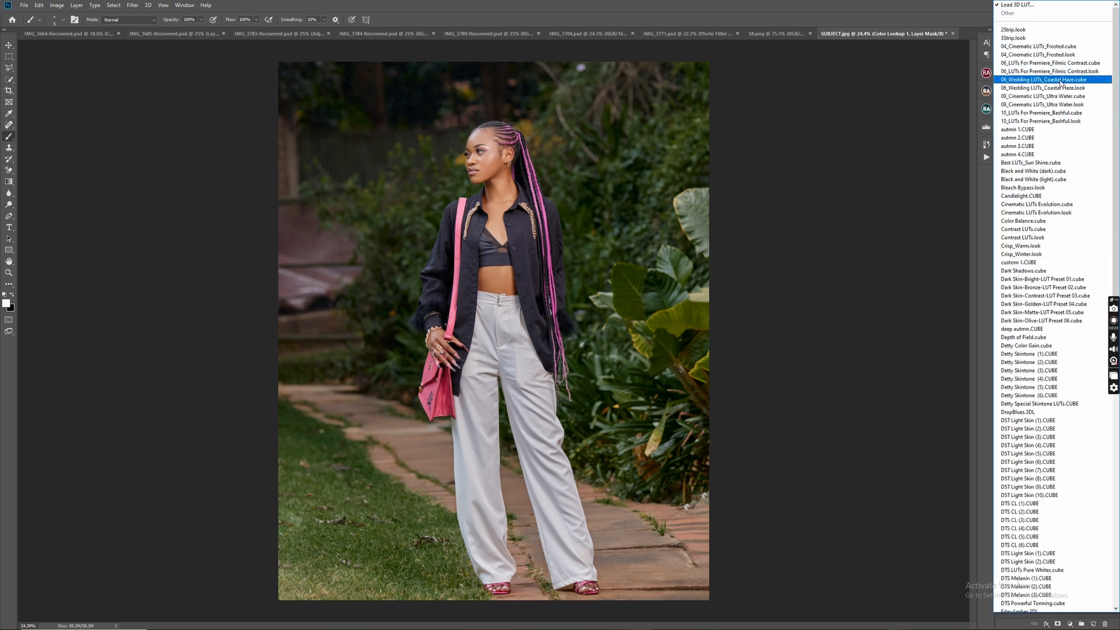
scroll(1064, 328, down, 10)
scroll(1053, 422, down, 6)
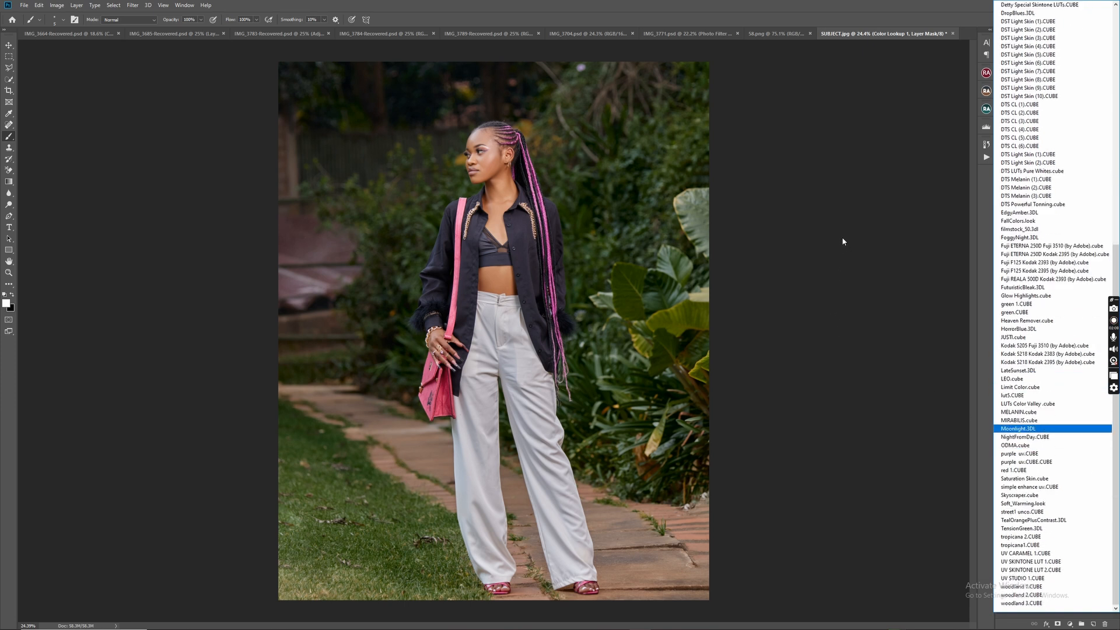
click(985, 237)
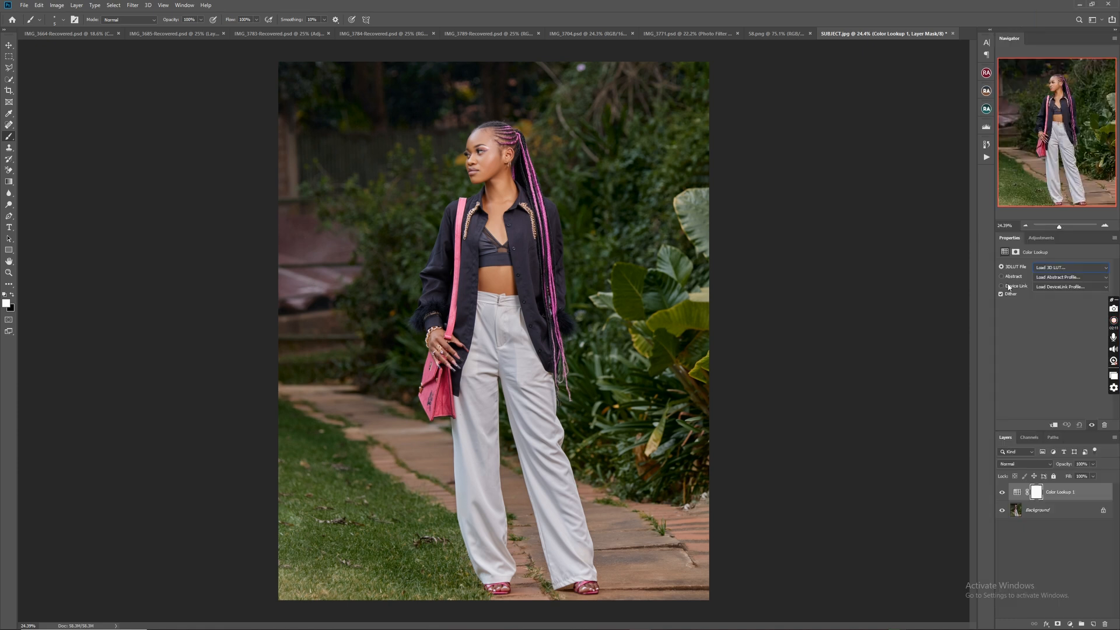
click(1100, 271)
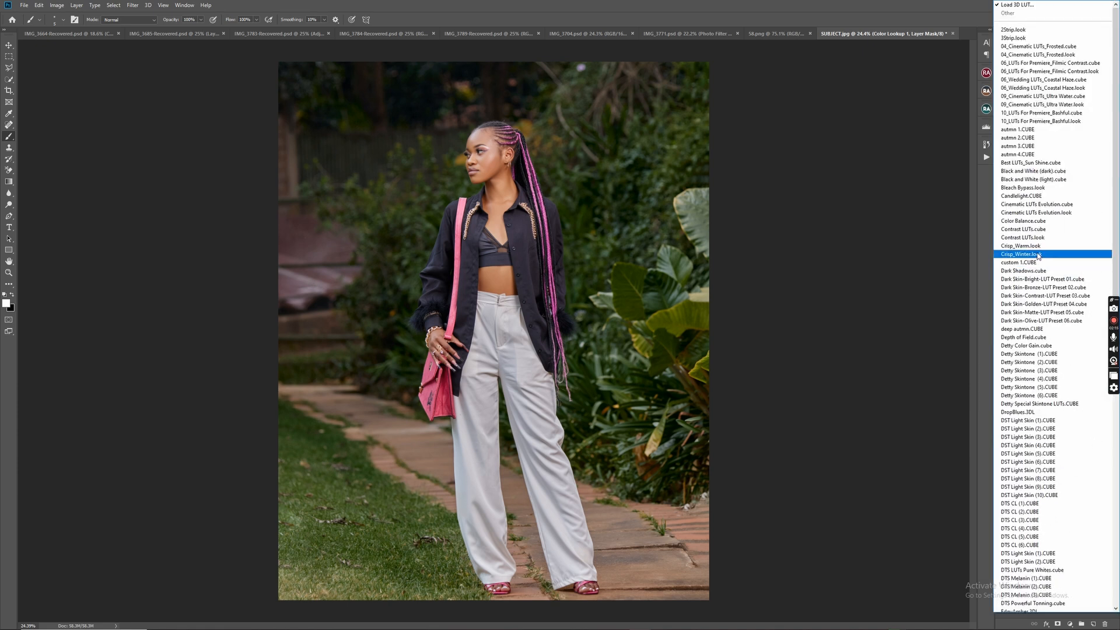
scroll(1084, 370, down, 5)
scroll(1084, 369, down, 10)
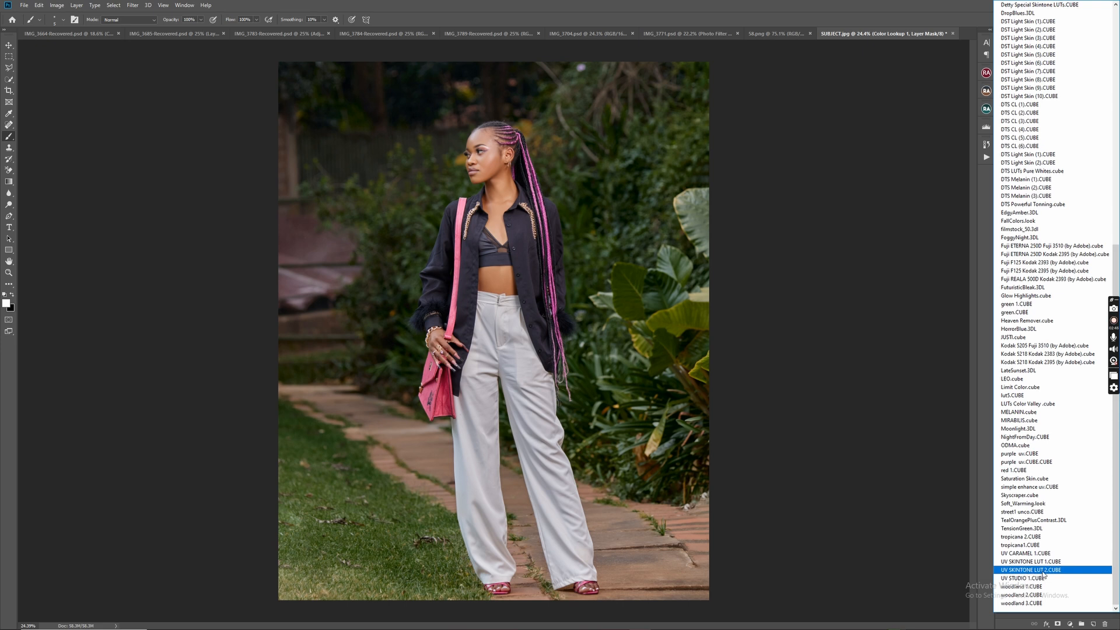
click(1045, 570)
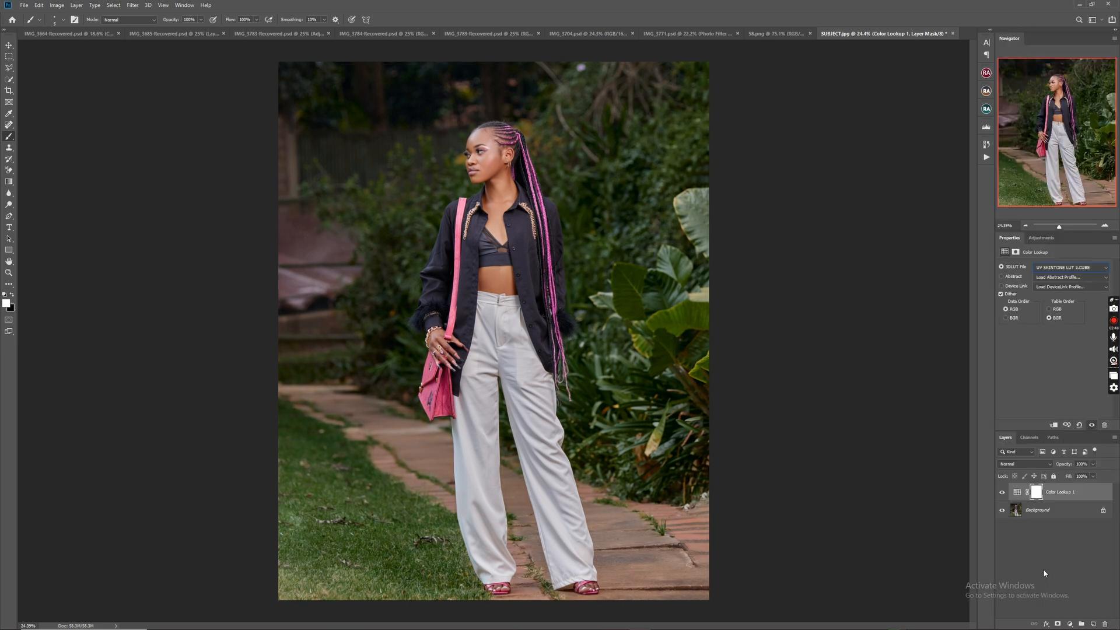
- Compare the photo with and without the Color Lookup 1 layer's skin-tone LUT
click(1003, 493)
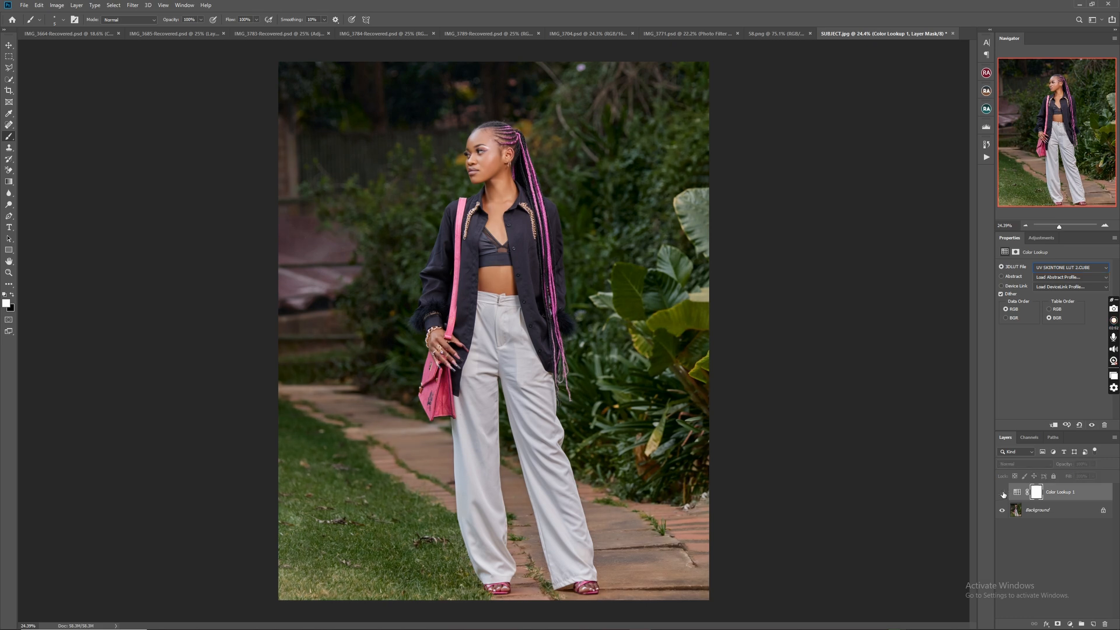
click(1003, 494)
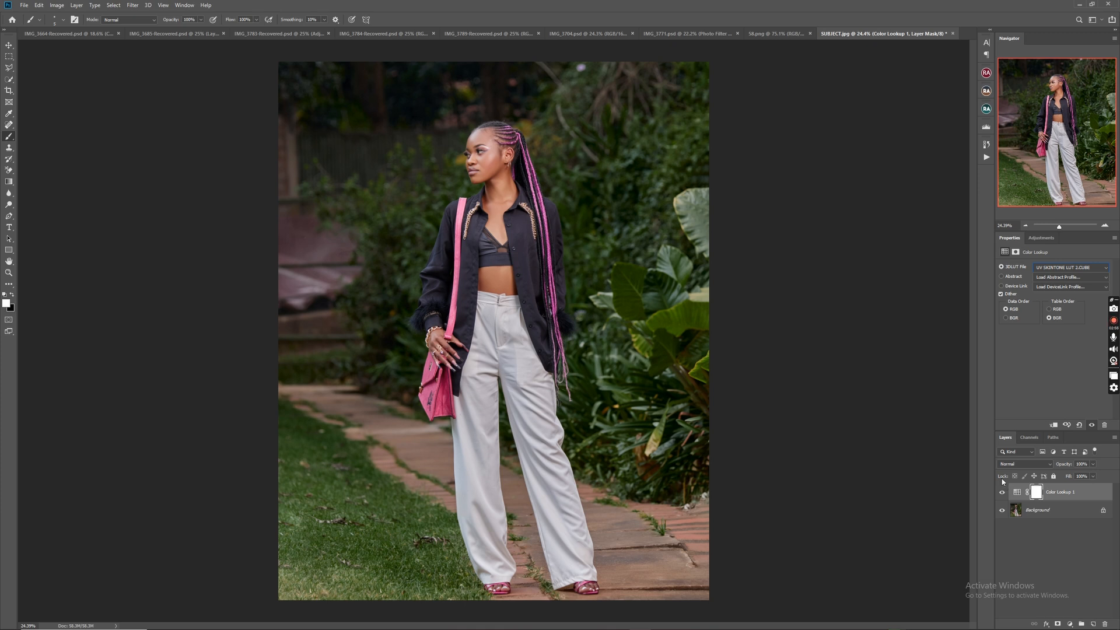
click(1004, 493)
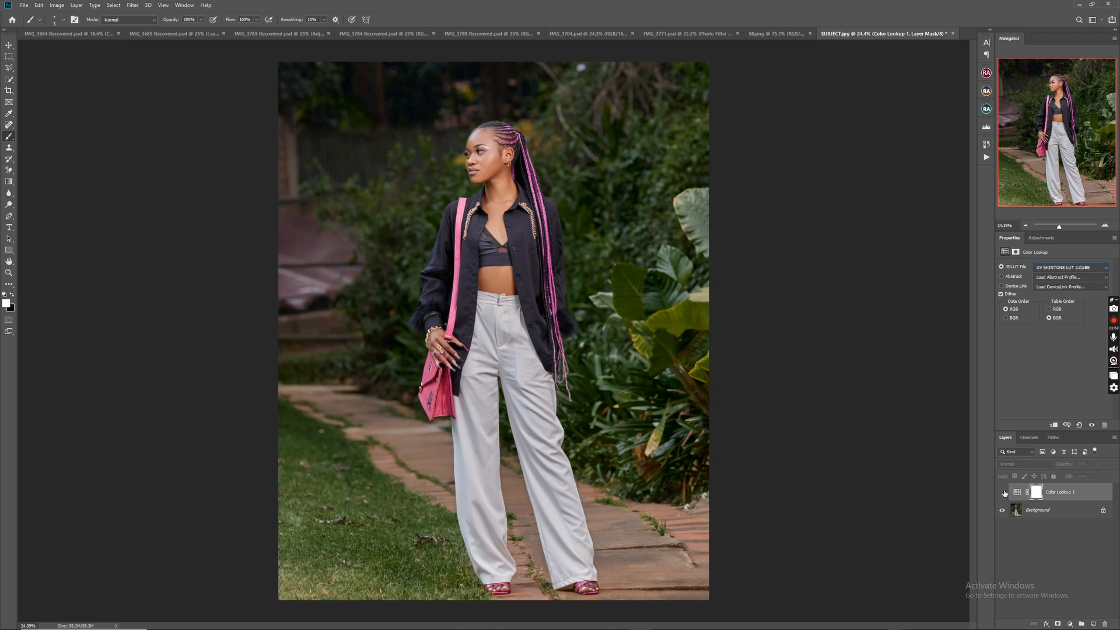
click(1003, 493)
- Change the Color Lookup 1 layer's 3D LUT to simple enhance uv.CUBE and compare the photo with and without it
click(1105, 269)
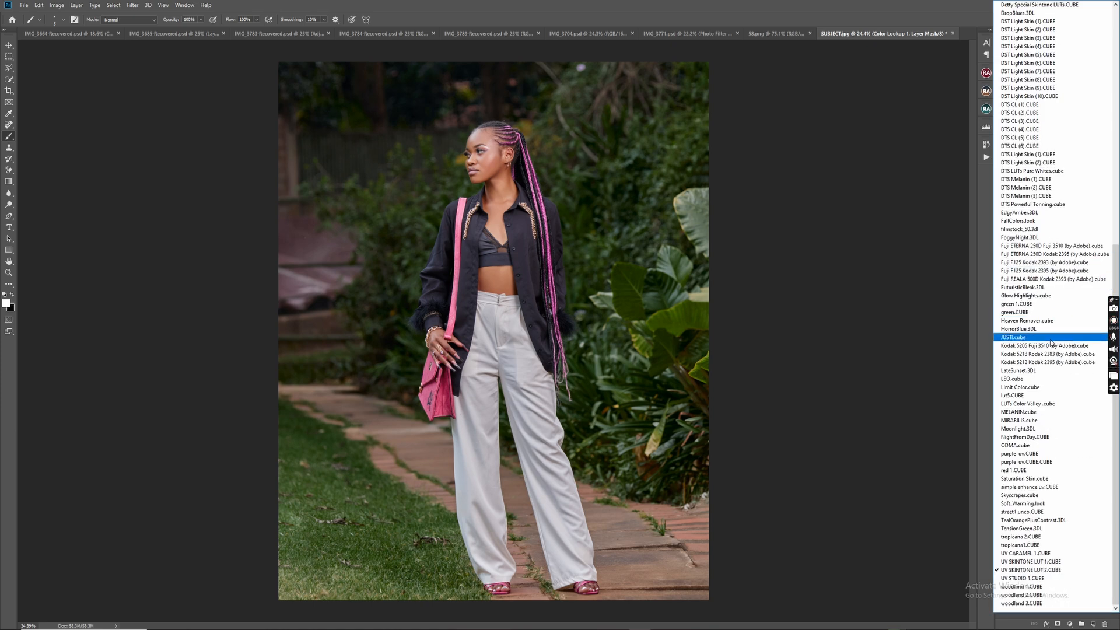
click(1048, 488)
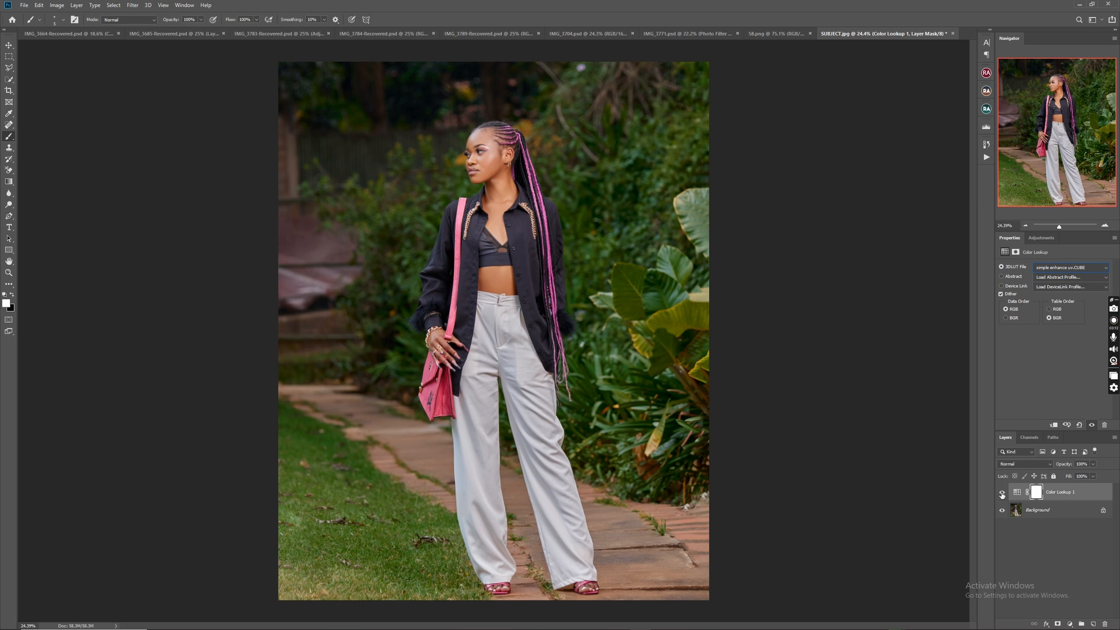
click(1002, 493)
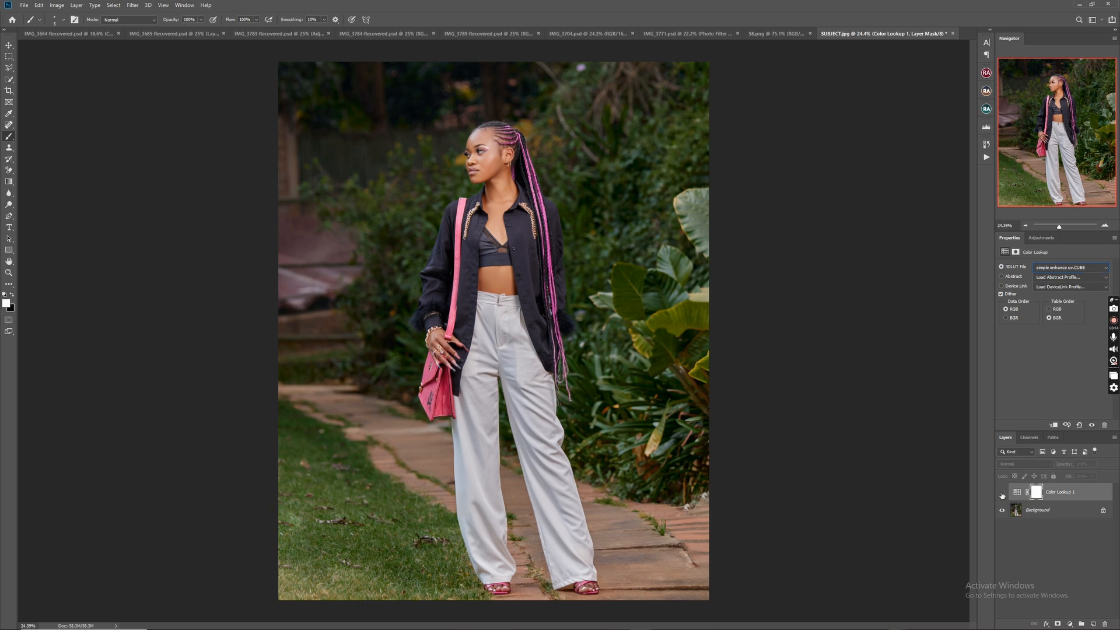
click(1003, 494)
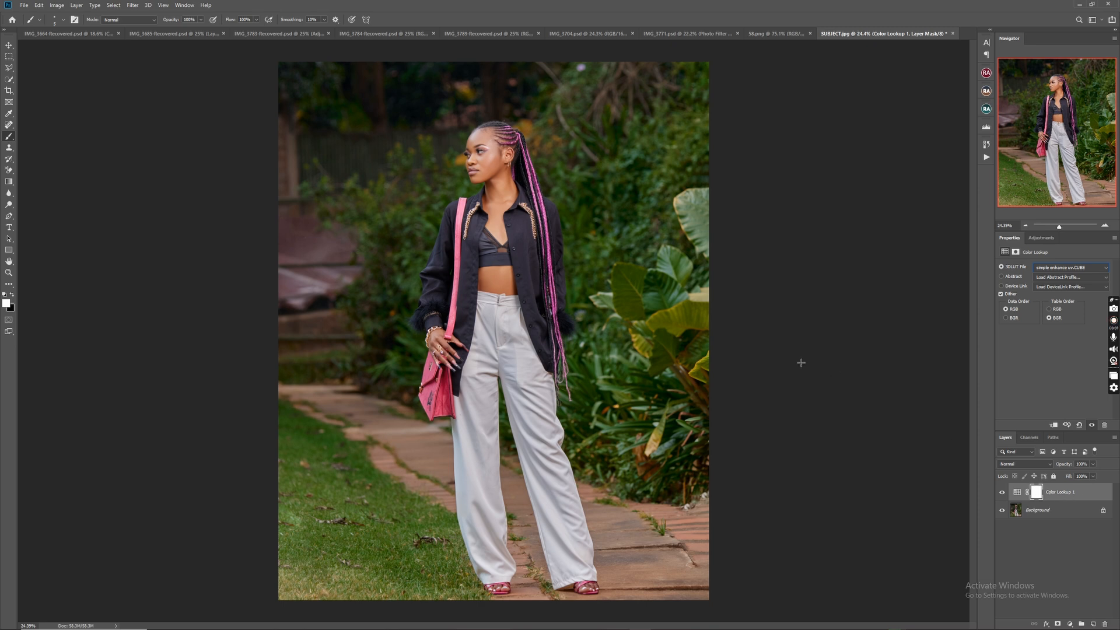
- Add a second Color Lookup adjustment layer directly above the Background and load UV SKINTONE LUT 2.CUBE as its 3D LUT
click(1065, 513)
click(1042, 237)
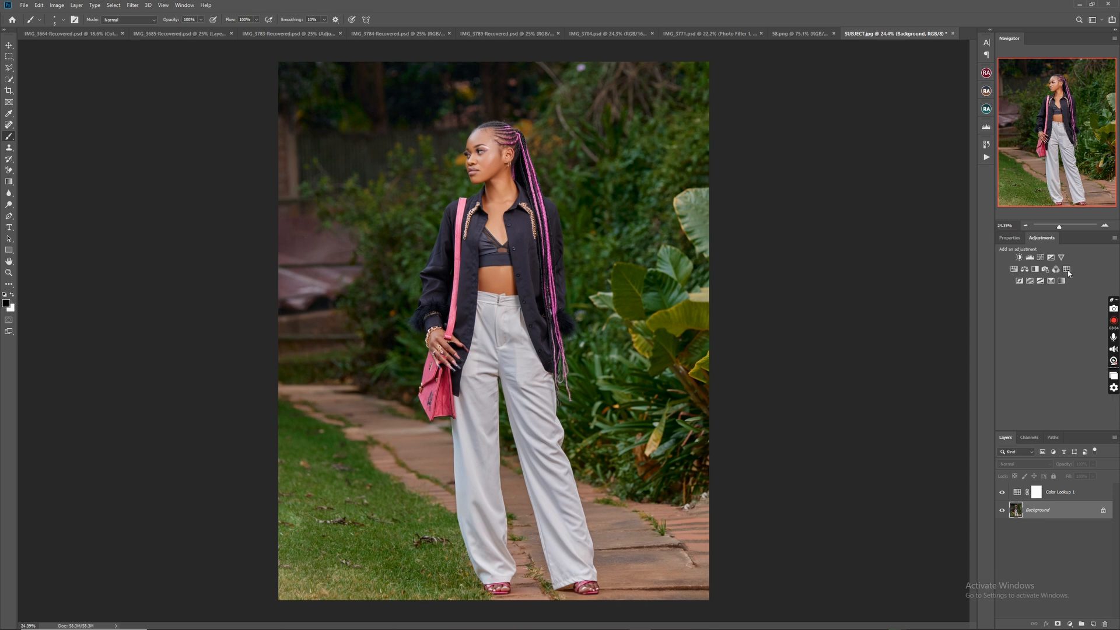
click(1069, 270)
click(1070, 267)
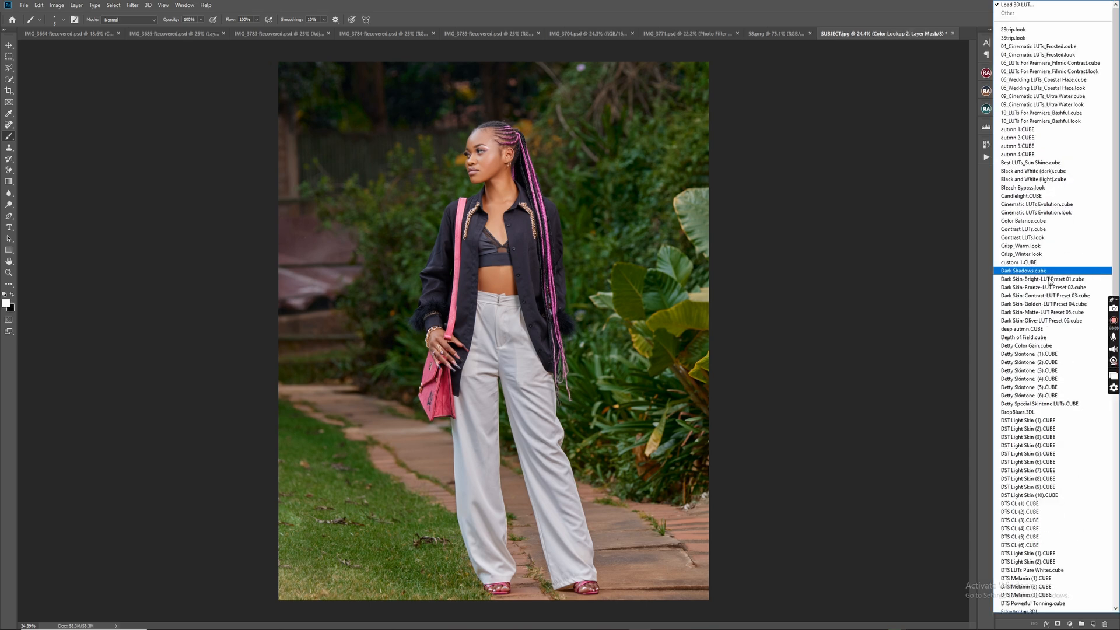
scroll(1071, 393, down, 16)
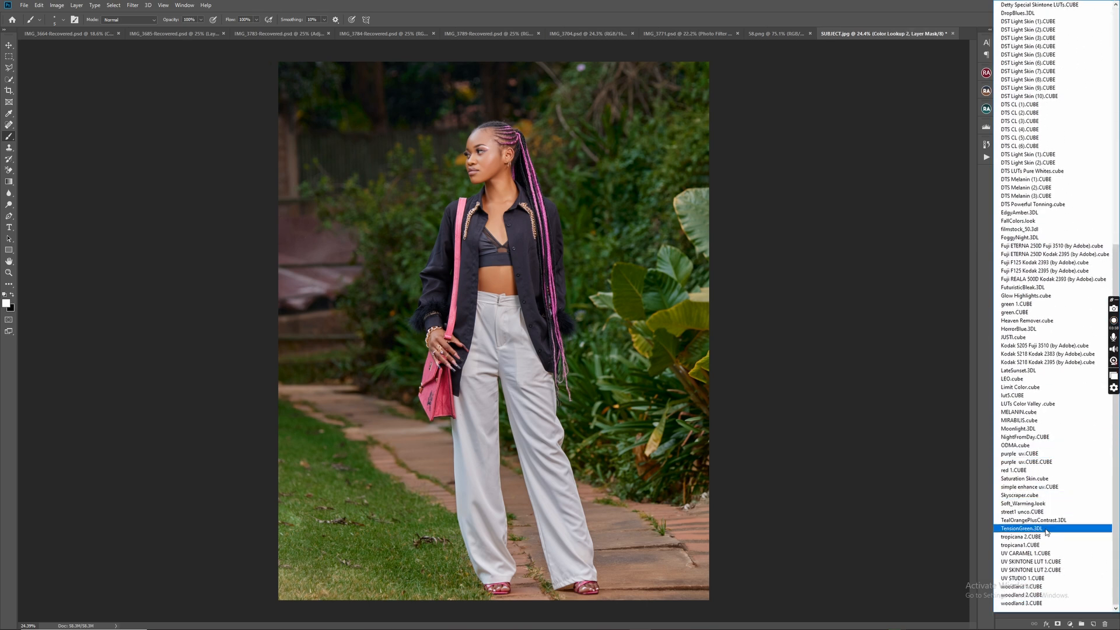
click(1049, 571)
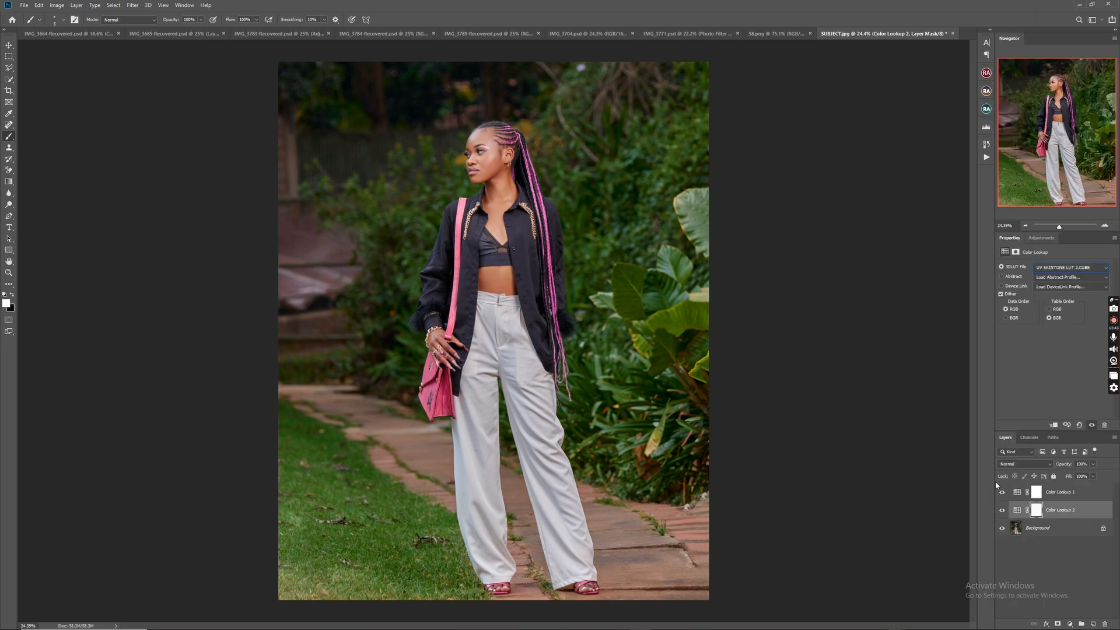
- Review the two Color Lookup layers and the opacity control of the upper one
click(1062, 492)
click(1062, 511)
click(1063, 493)
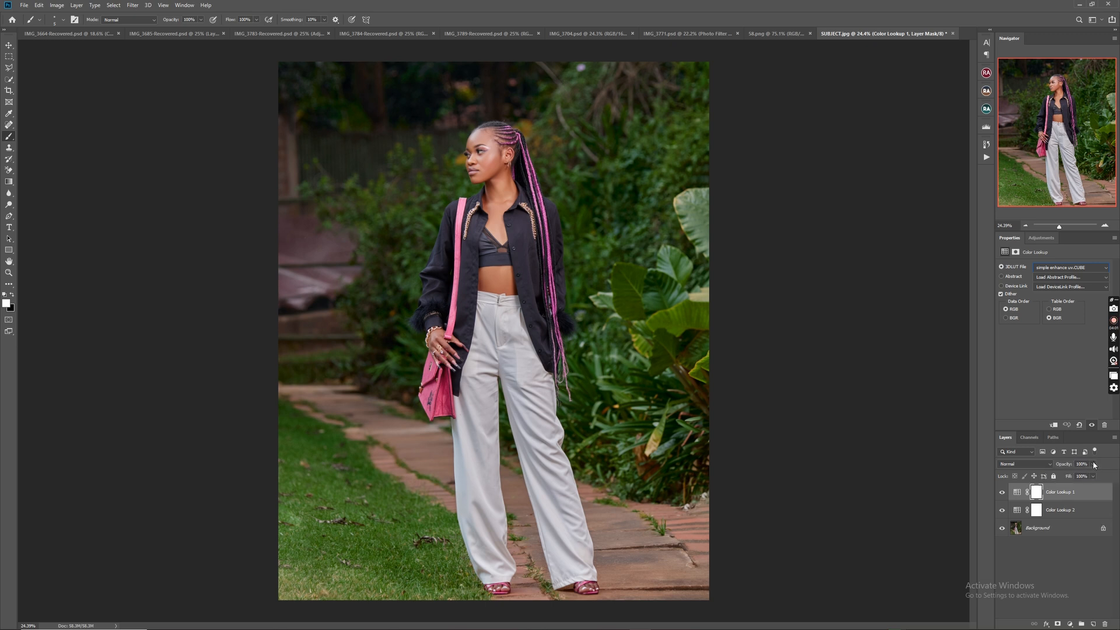
click(1093, 464)
mouse_move(1092, 476)
mouse_down()
mouse_move(1035, 470)
mouse_move(1093, 480)
mouse_up()
drag(1088, 476, 1096, 476)
click(1066, 512)
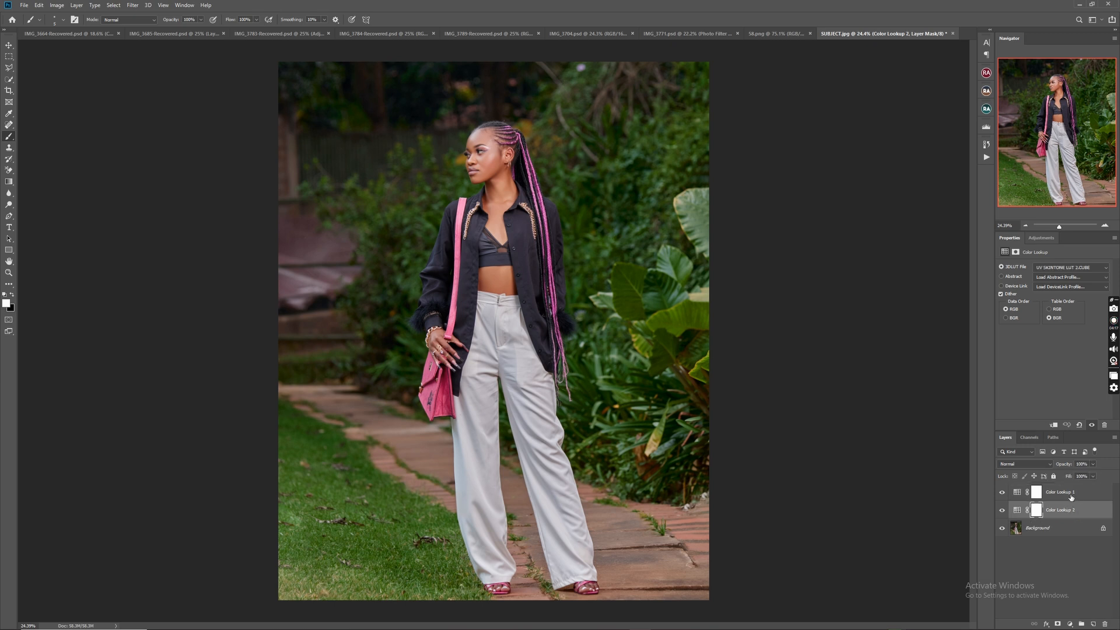
- Select both Color Lookup layers and the Background, and stamp all visible layers into a new merged layer on top
click(1073, 497)
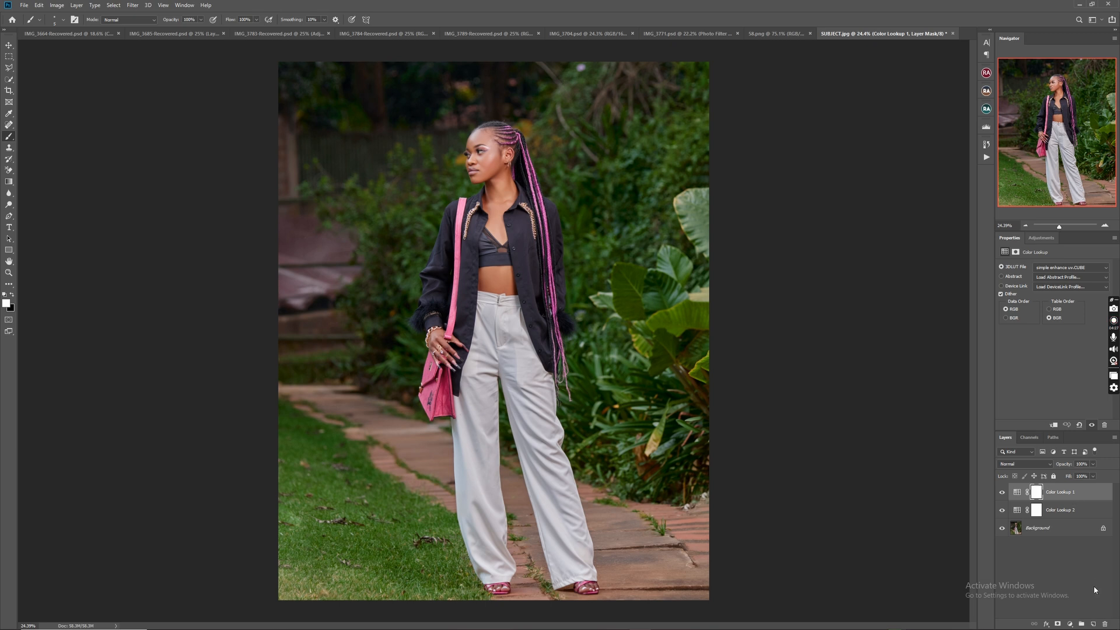
shift+click(1052, 532)
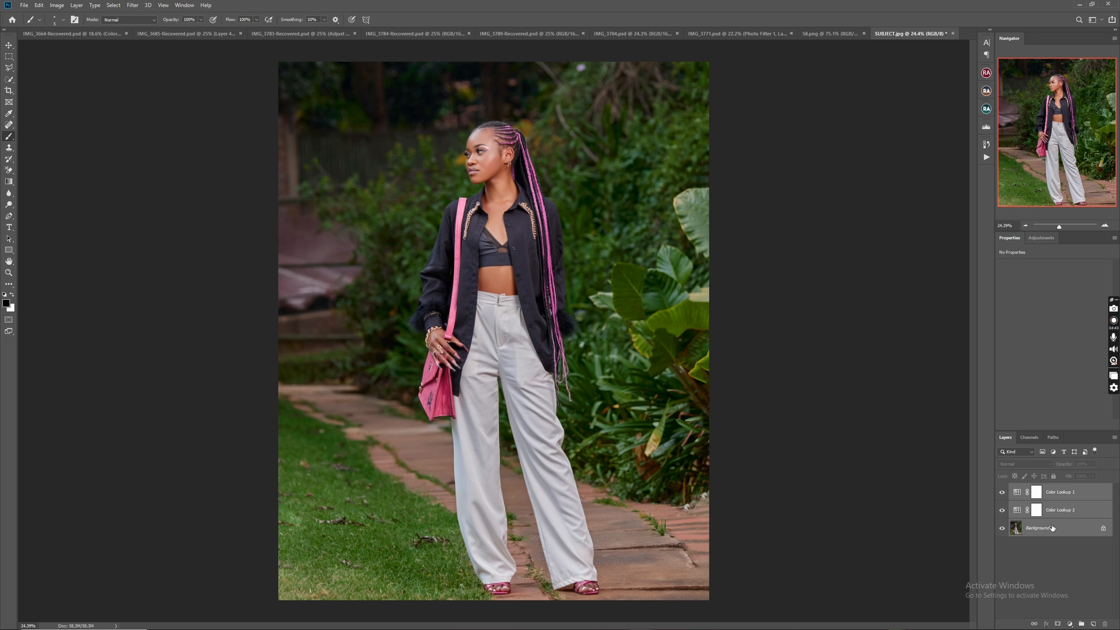
key(ctrl+shift+alt+e)
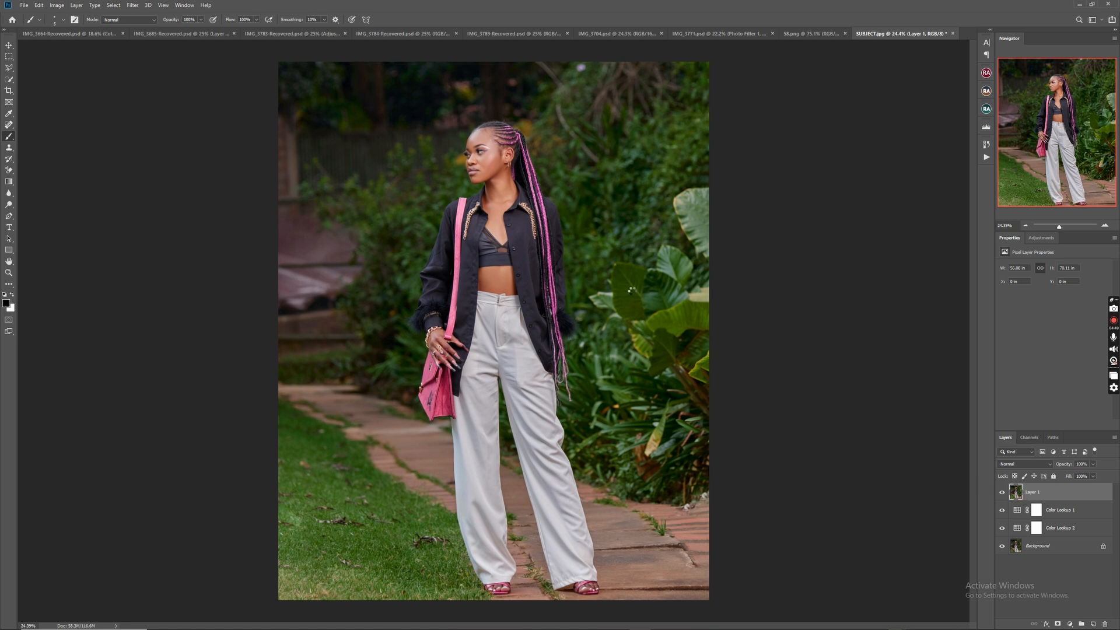
- Open the merged layer in the Camera Raw filter and look over its Basic adjustments
key(ctrl+shift+a)
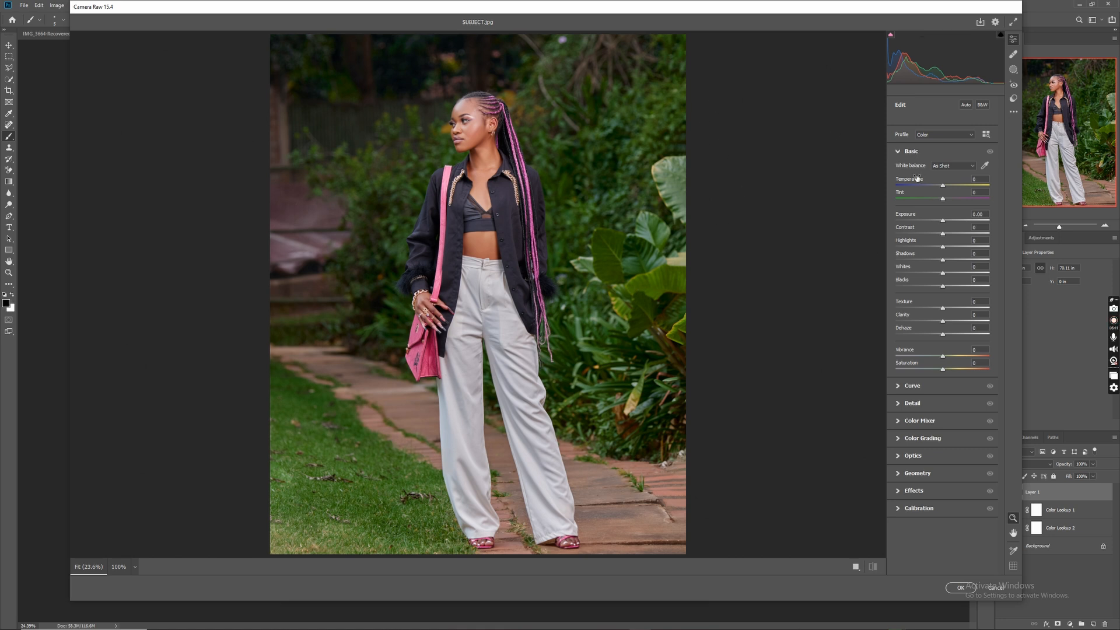
click(898, 153)
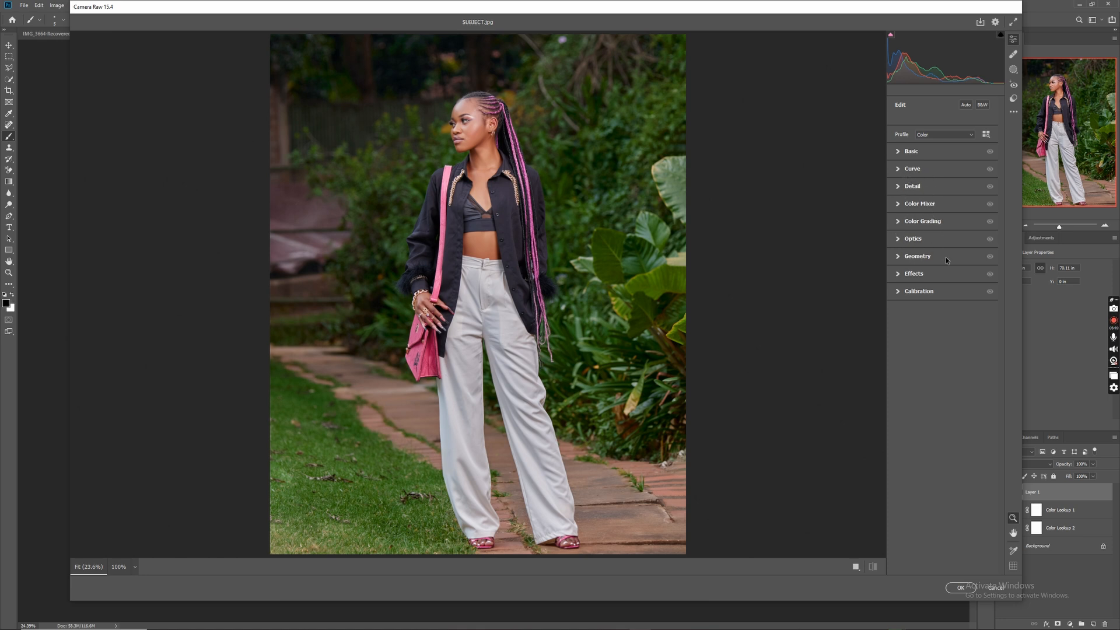
click(898, 153)
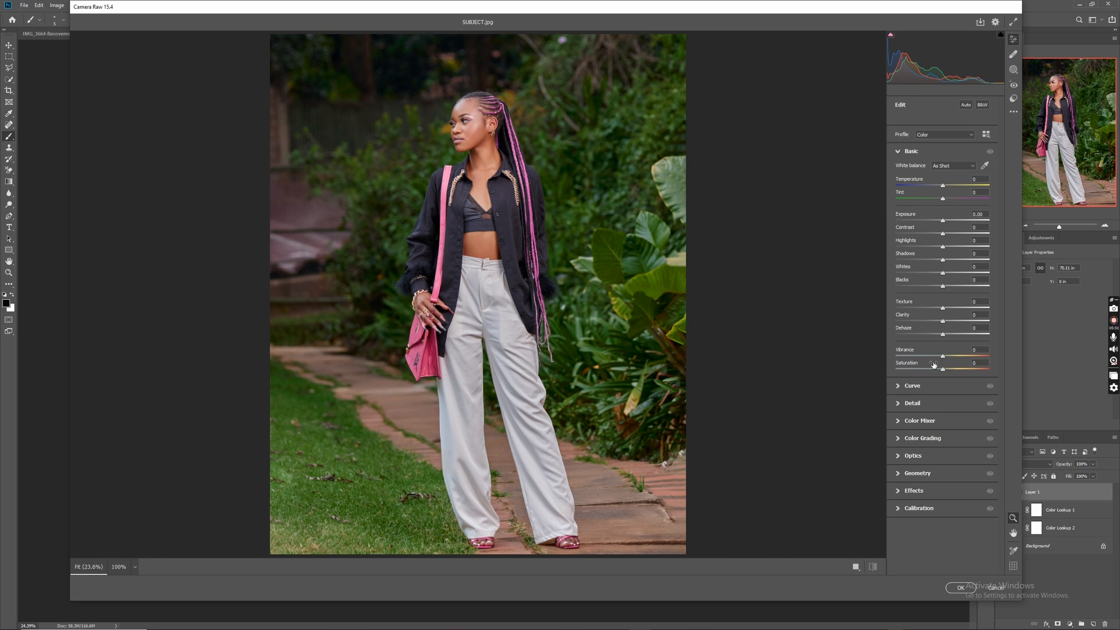
click(899, 153)
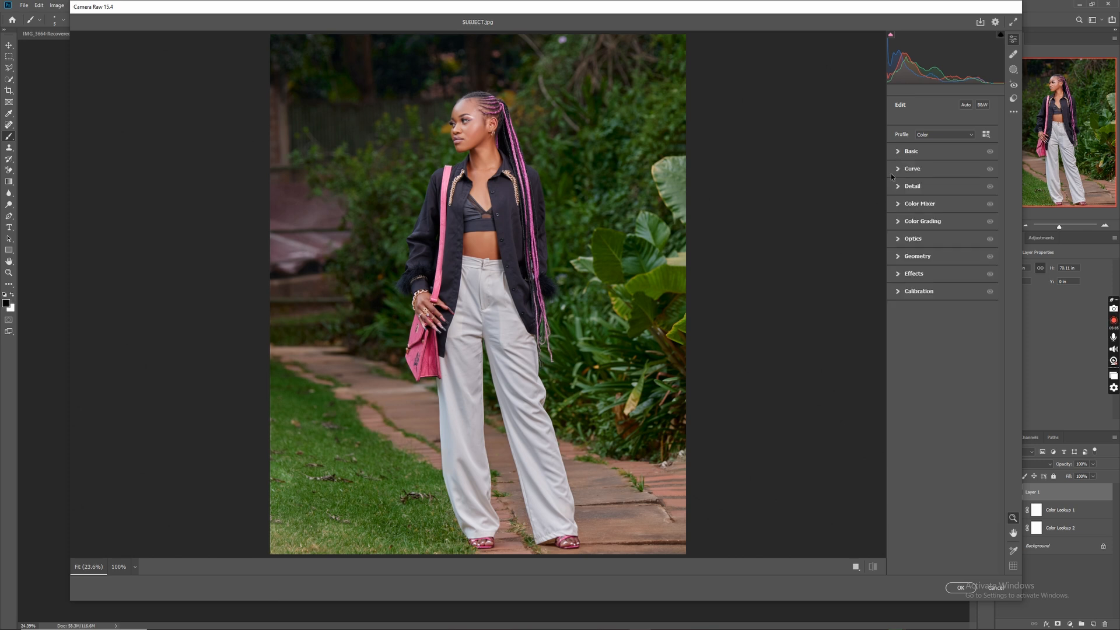
- Set the parametric curve's Highlights to -7, and raise Darks to +4 with the targeted adjustment tool on the foliage
click(898, 169)
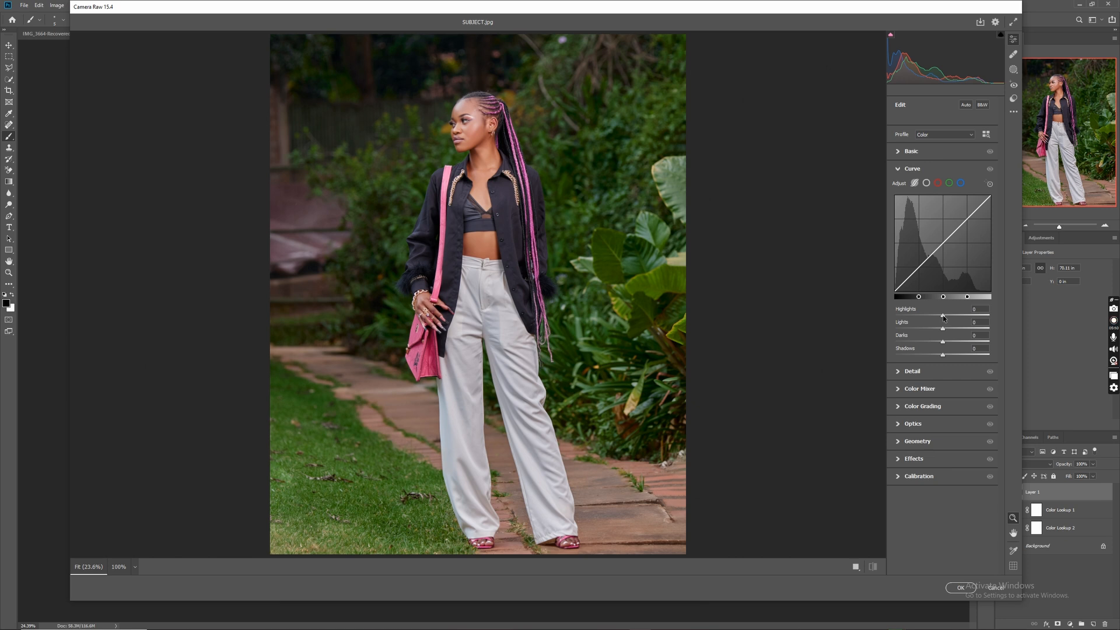
drag(943, 318, 940, 319)
click(990, 184)
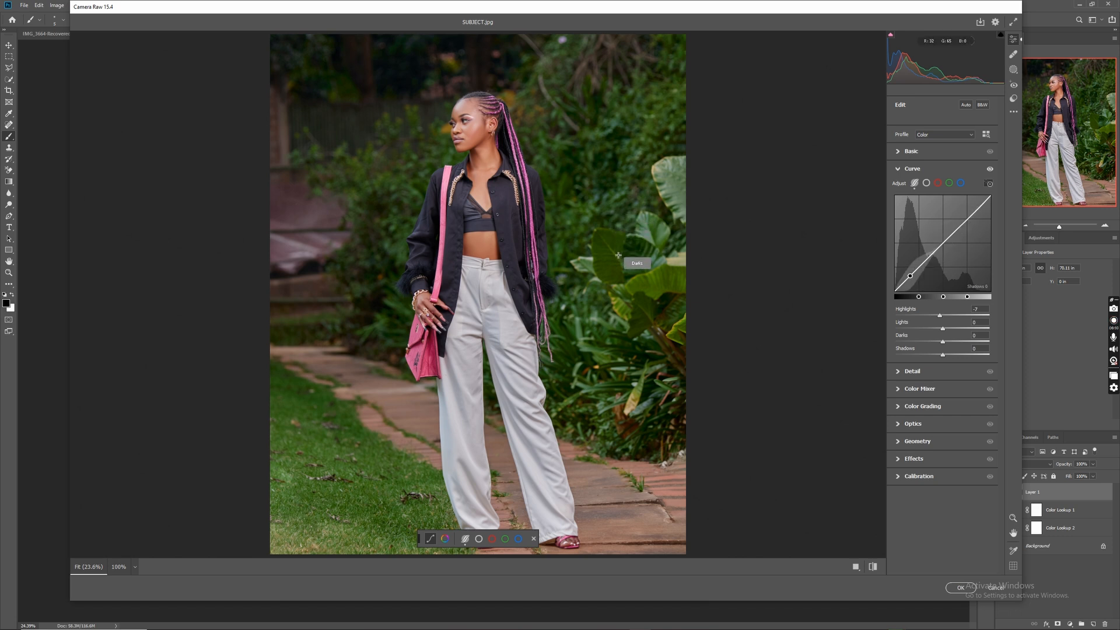
drag(612, 247, 613, 248)
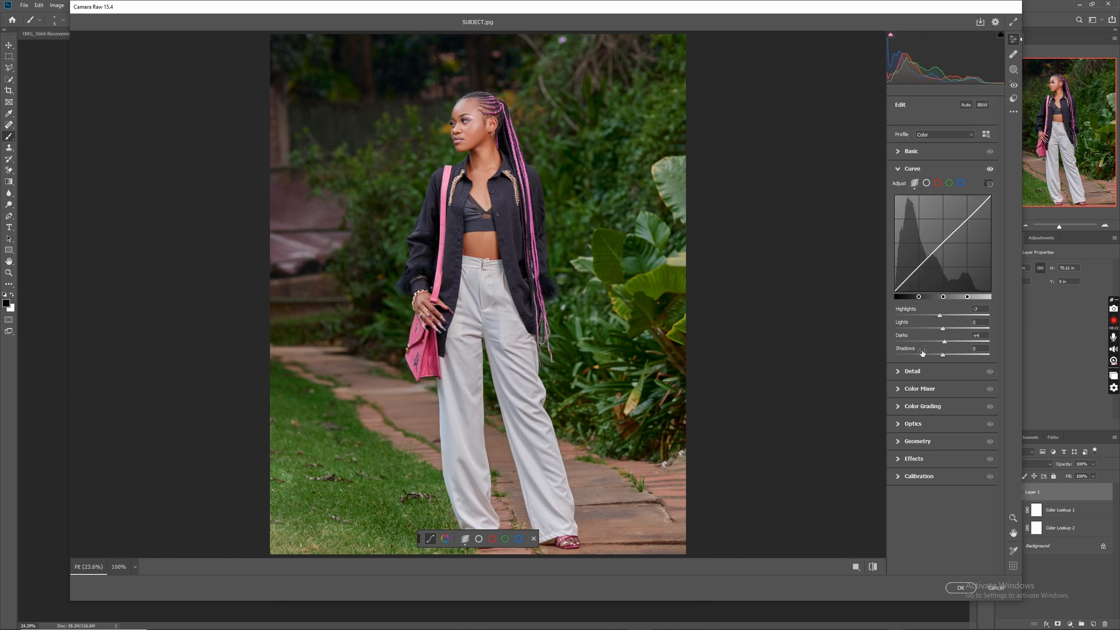
click(898, 170)
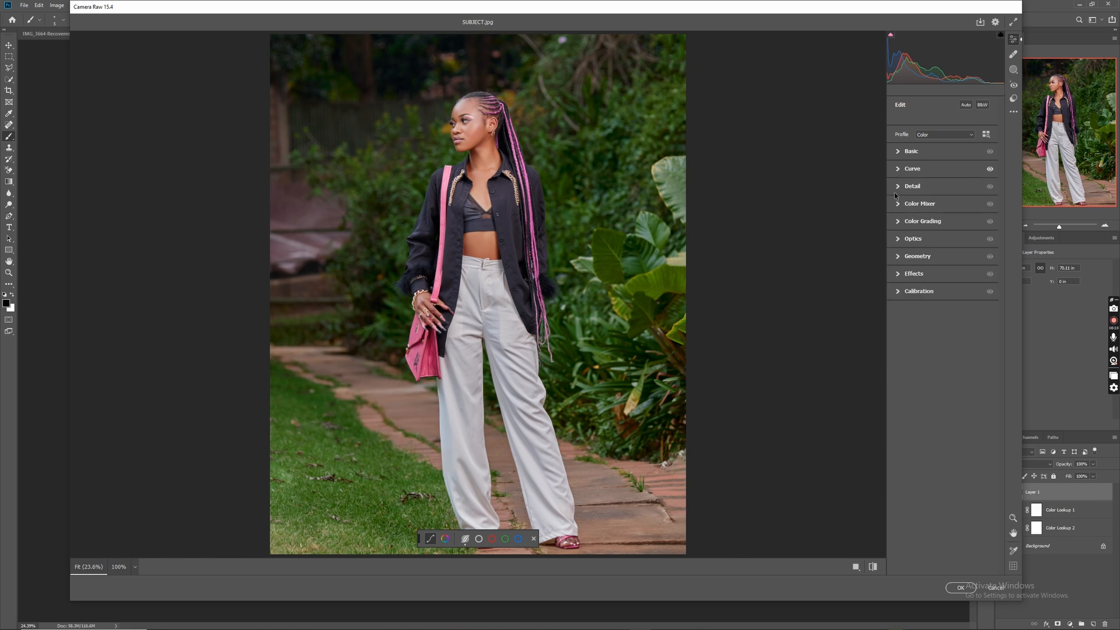
- Look over the Detail and Color Mixer adjustments of the merged layer
click(897, 188)
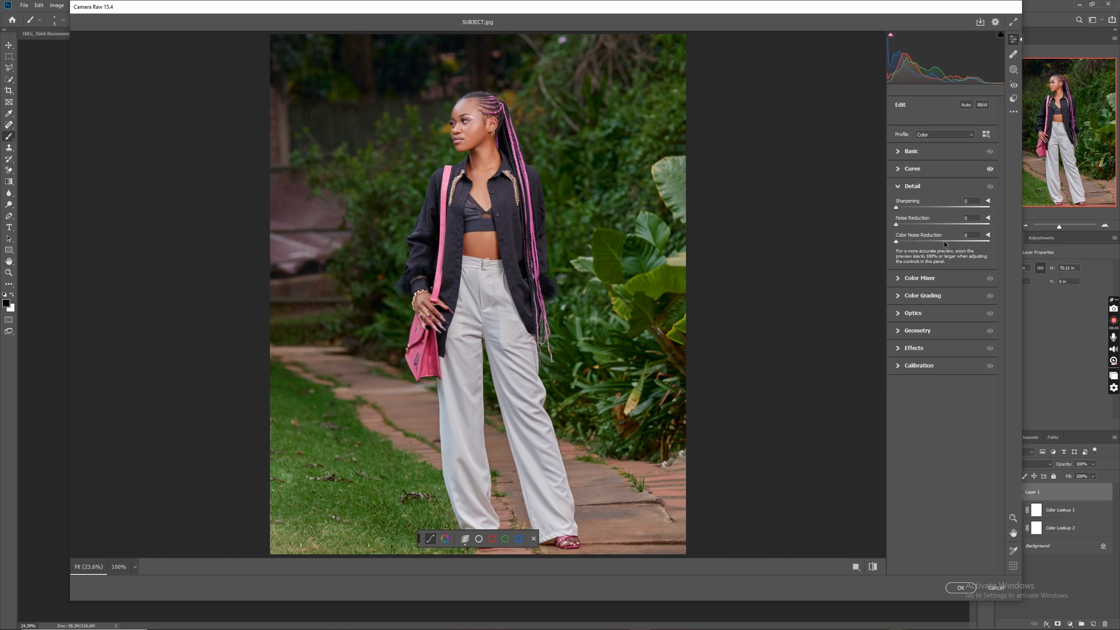
click(897, 281)
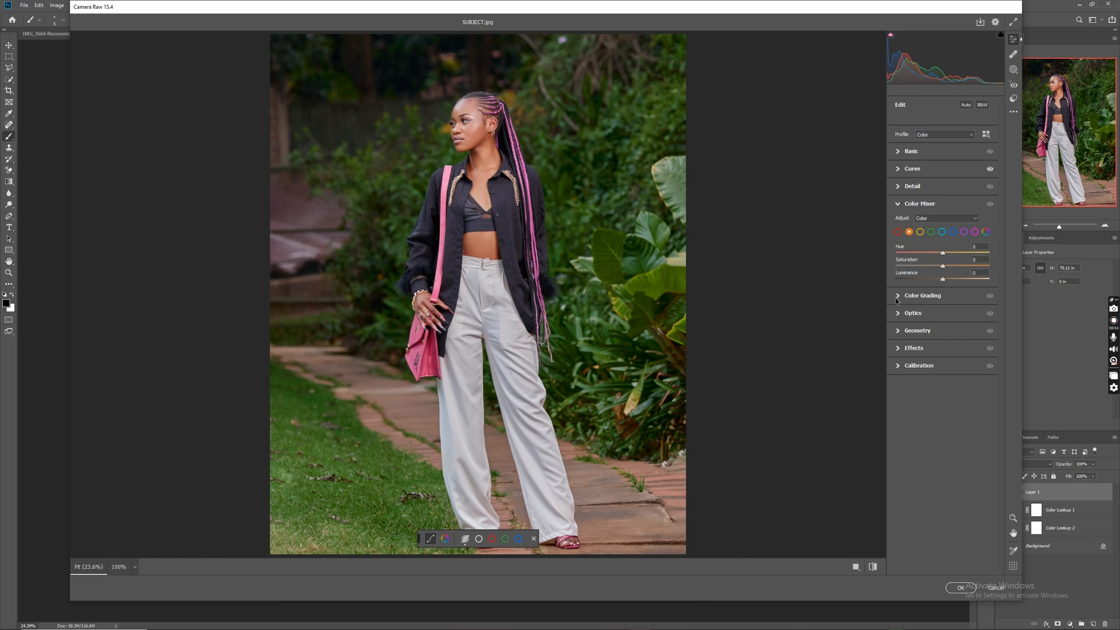
click(898, 205)
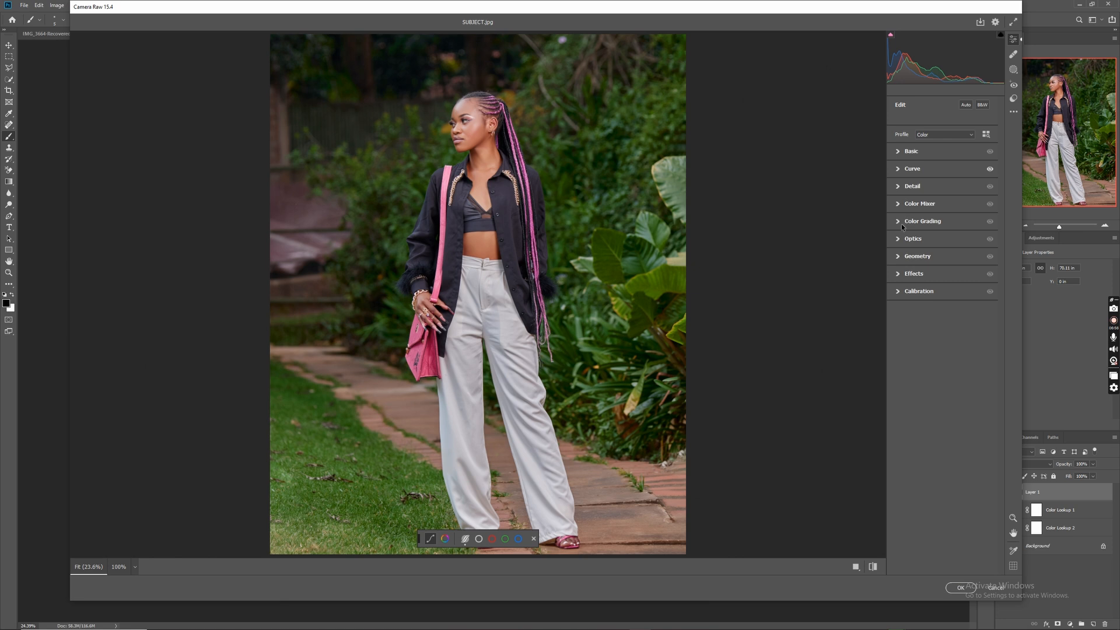
- Try warm Color Grading tints on the shadows, midtones and highlights, and pull each wheel back toward neutral
click(902, 224)
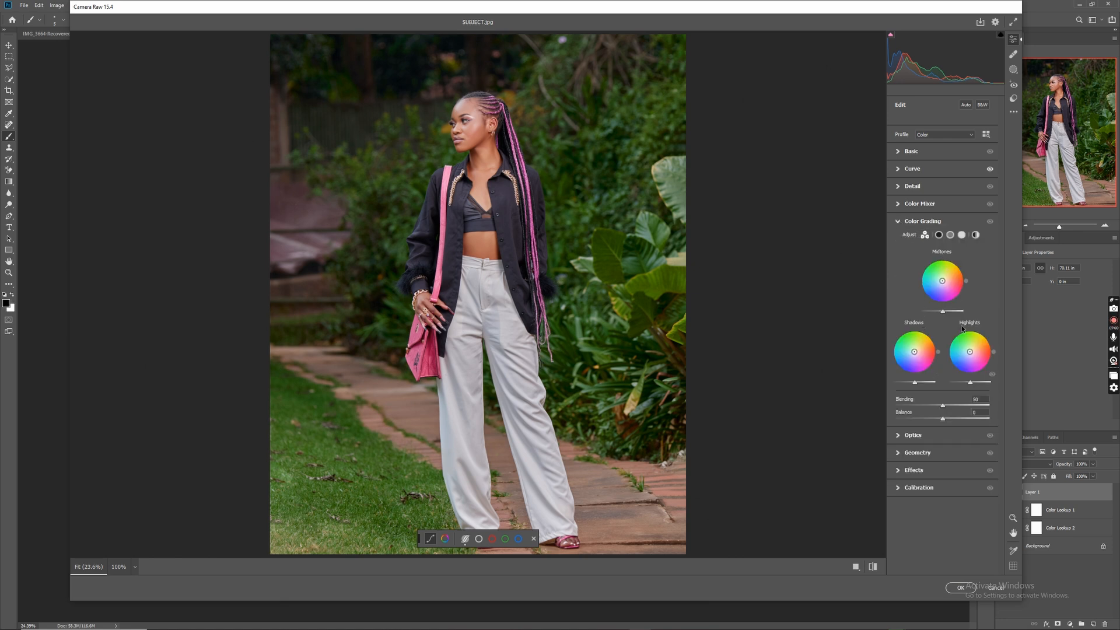
drag(914, 352, 917, 349)
double_click(919, 349)
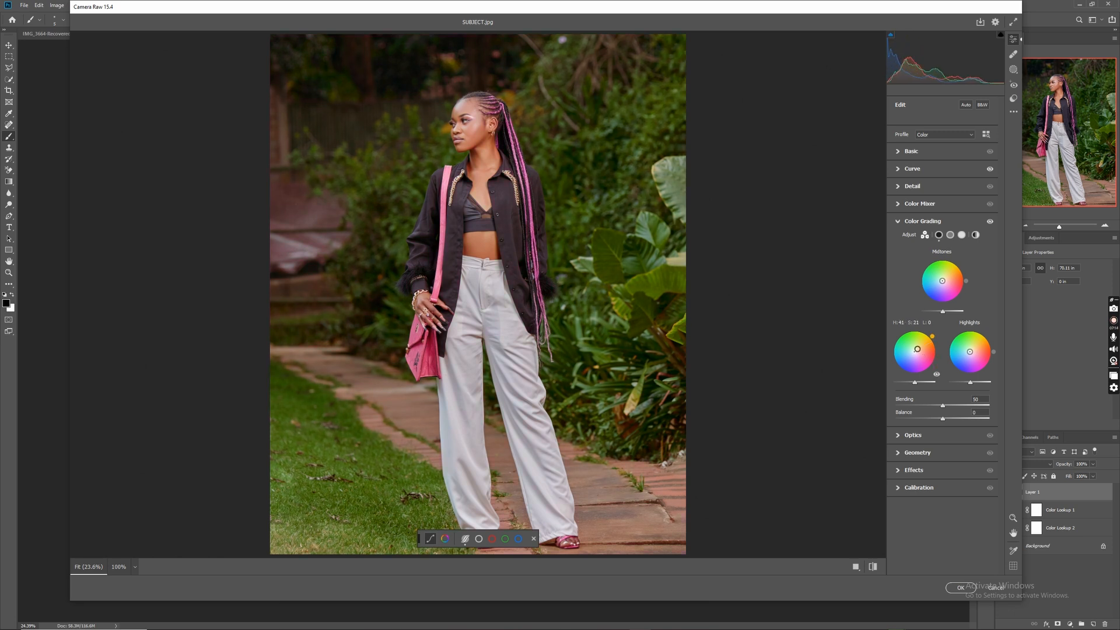
mouse_move(942, 280)
mouse_down()
mouse_move(950, 286)
mouse_move(946, 277)
mouse_up()
drag(970, 351, 976, 350)
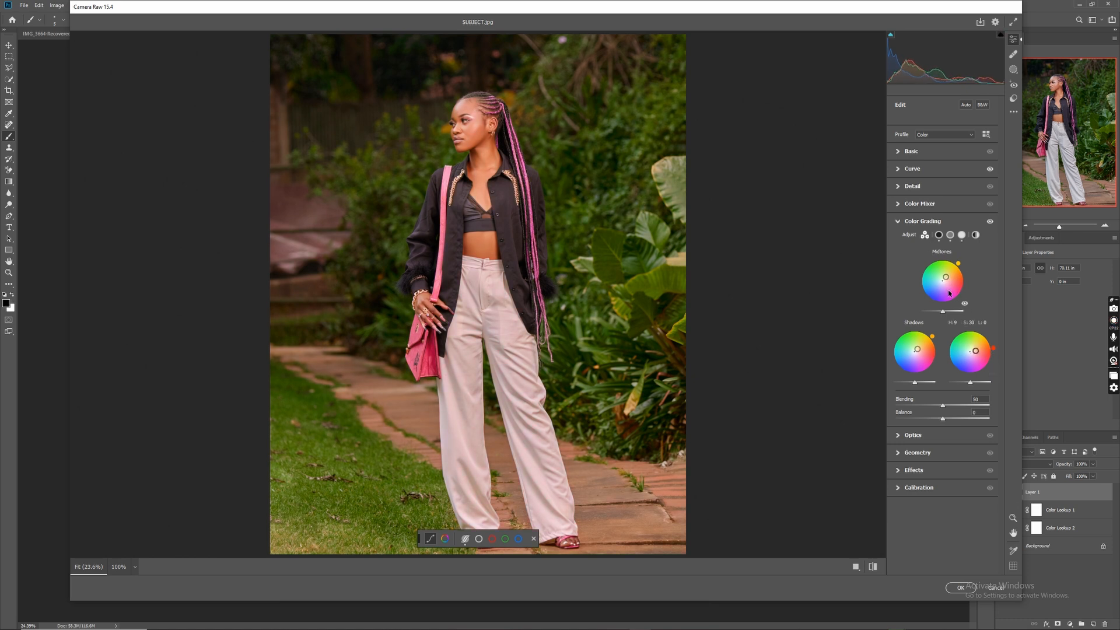
drag(945, 279, 943, 280)
drag(917, 349, 914, 351)
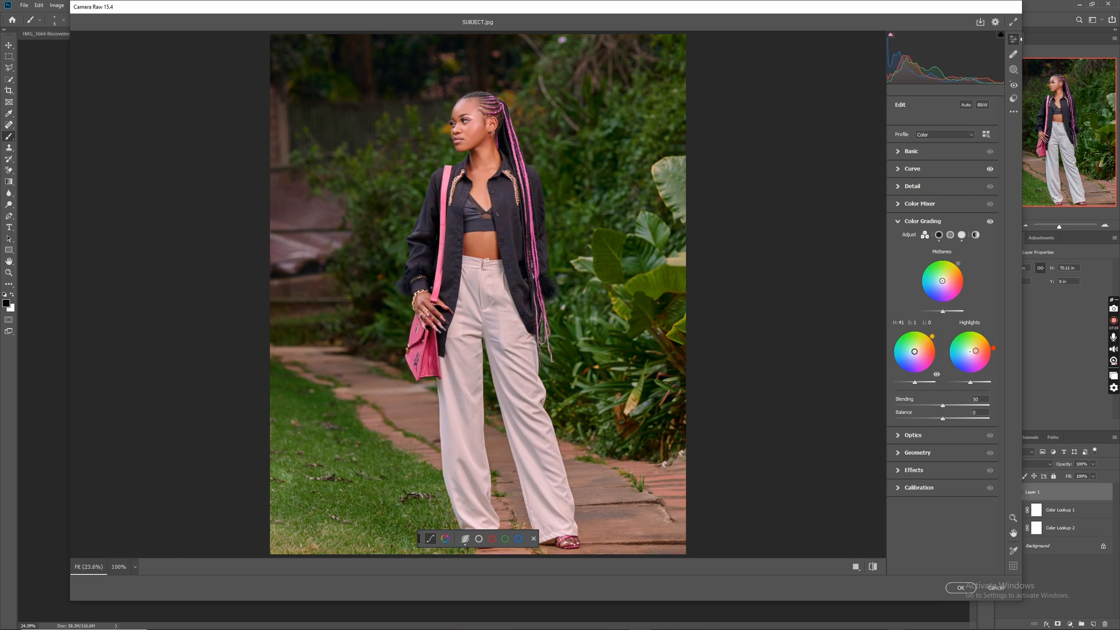
drag(976, 351, 970, 351)
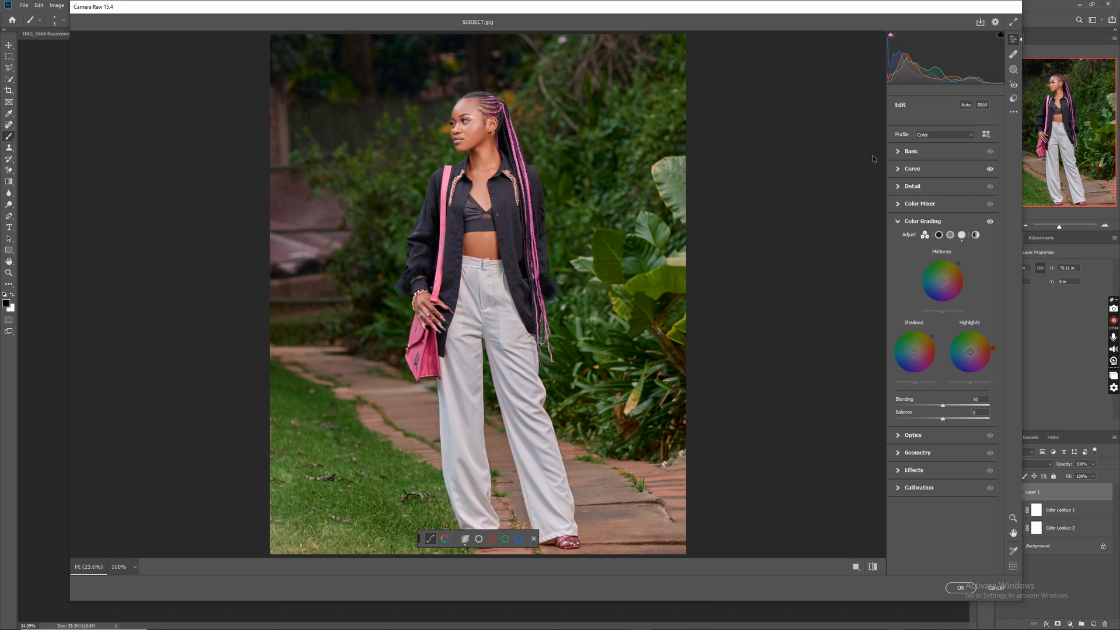
- Set the Optics vignette amount to +4
click(898, 221)
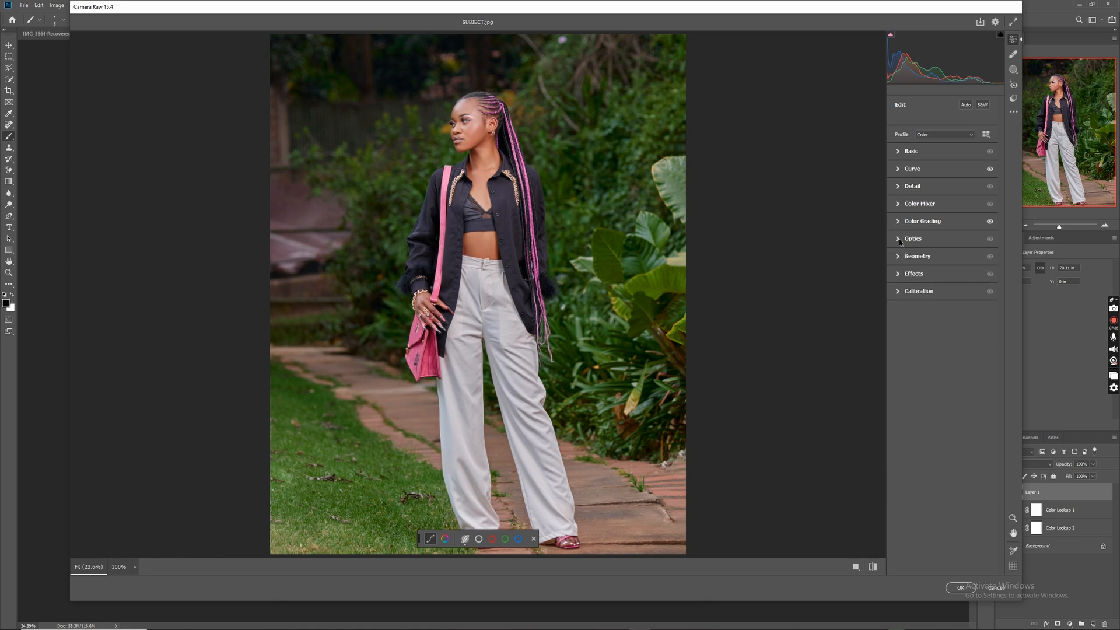
click(898, 239)
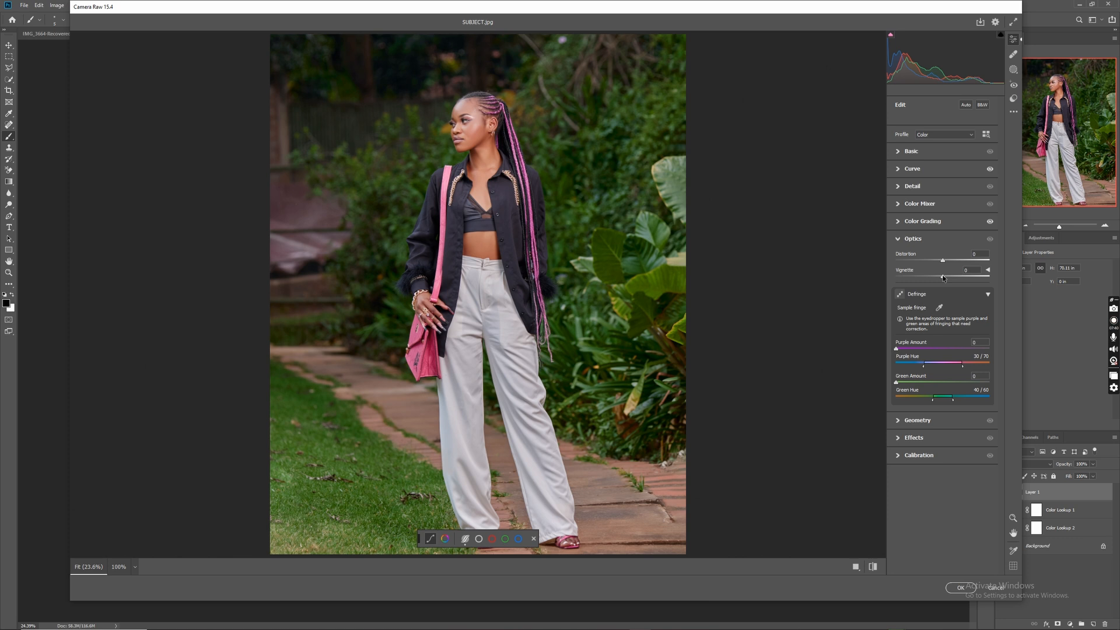
mouse_move(943, 278)
mouse_down()
mouse_move(962, 278)
mouse_move(925, 278)
mouse_move(945, 280)
mouse_up()
- Examine the shirt, gold collar chains, skin and braids up close, and return to a view of the whole portrait
scroll(494, 147, up, 3)
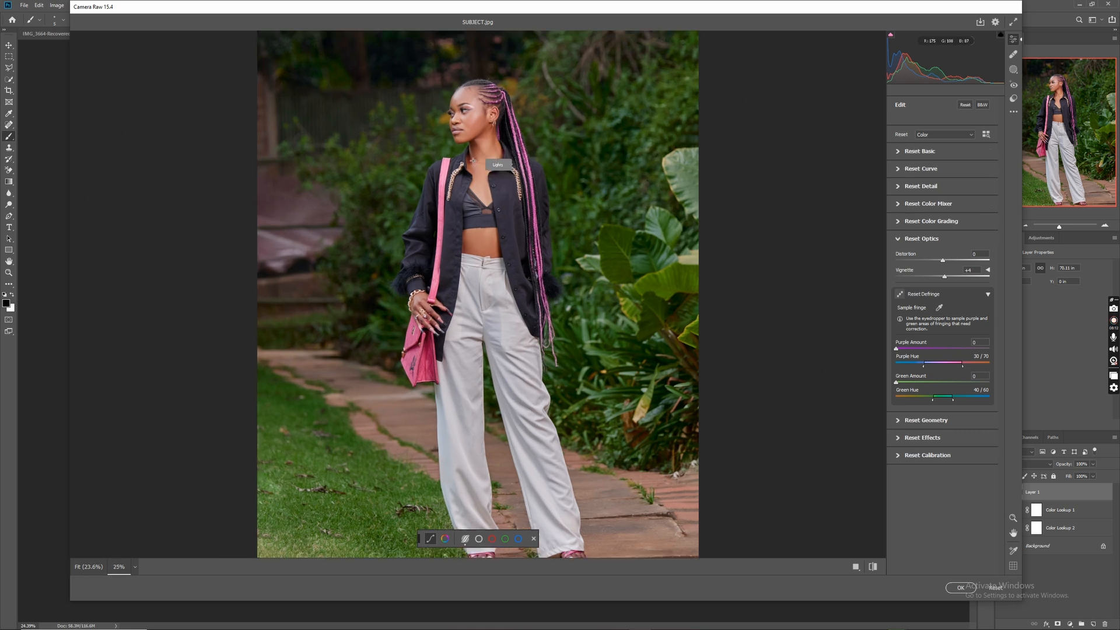
scroll(456, 167, up, 8)
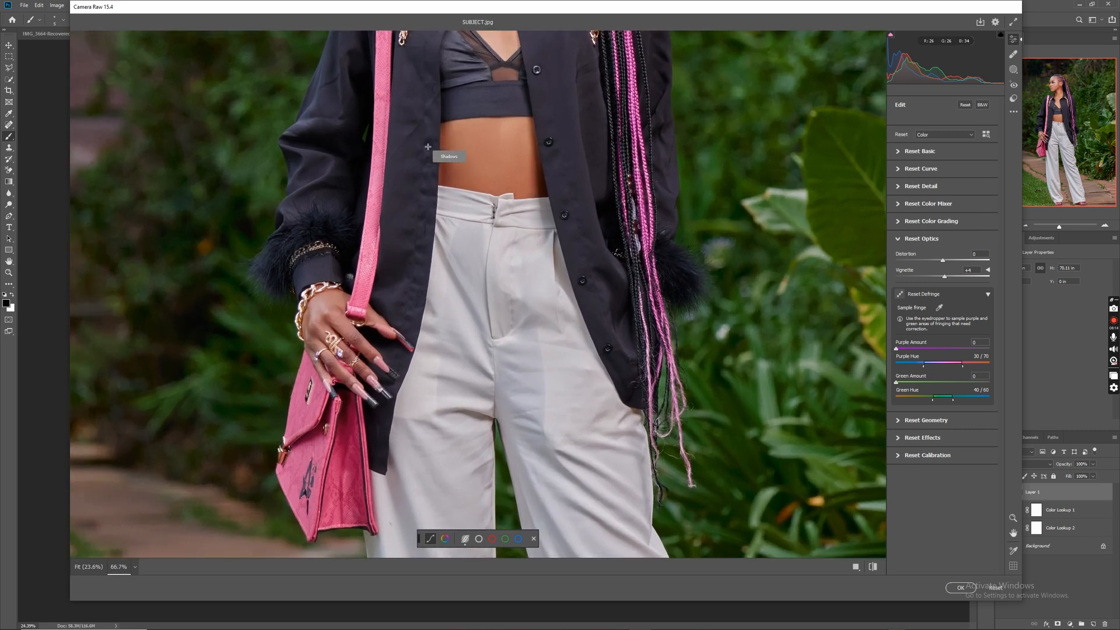
scroll(361, 287, up, 2)
scroll(370, 291, up, 5)
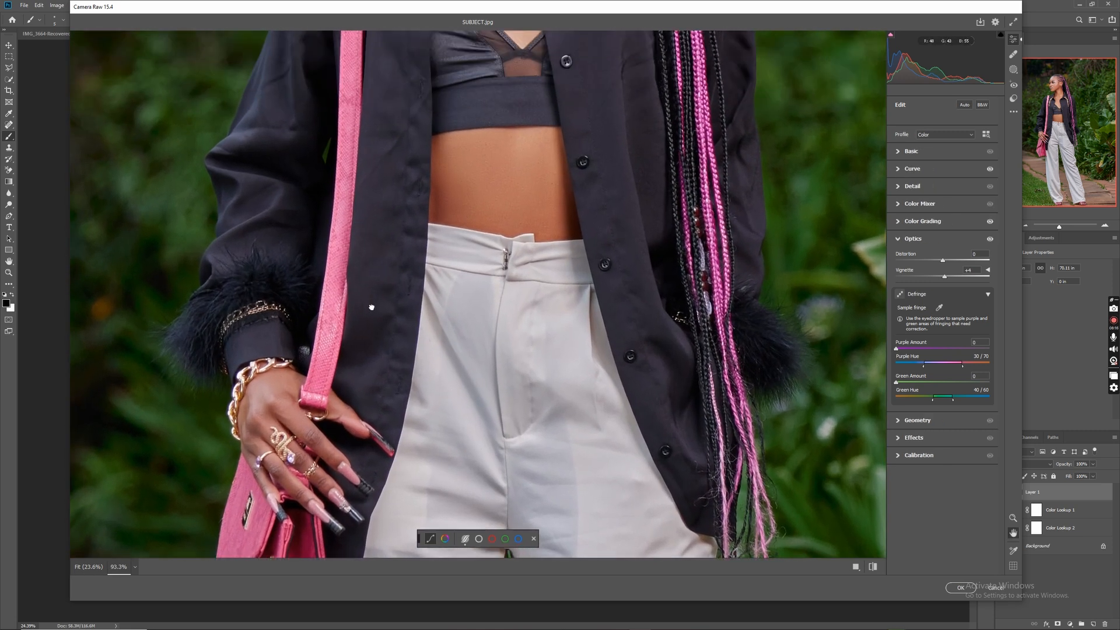
scroll(412, 261, up, 2)
scroll(400, 290, up, 4)
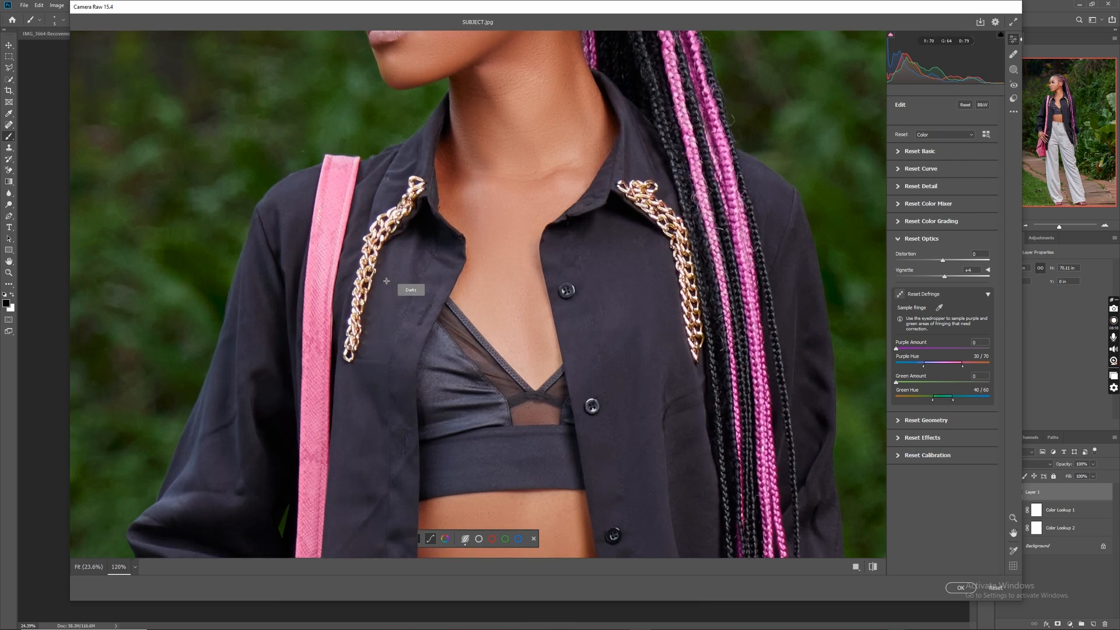
scroll(274, 321, up, 3)
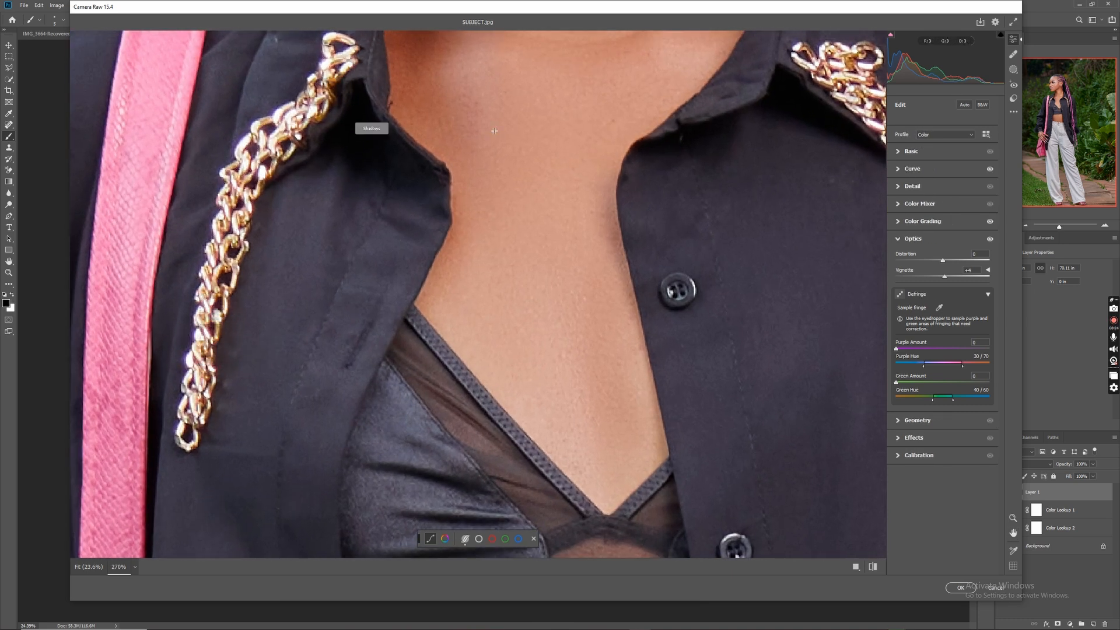
drag(839, 77, 688, 178)
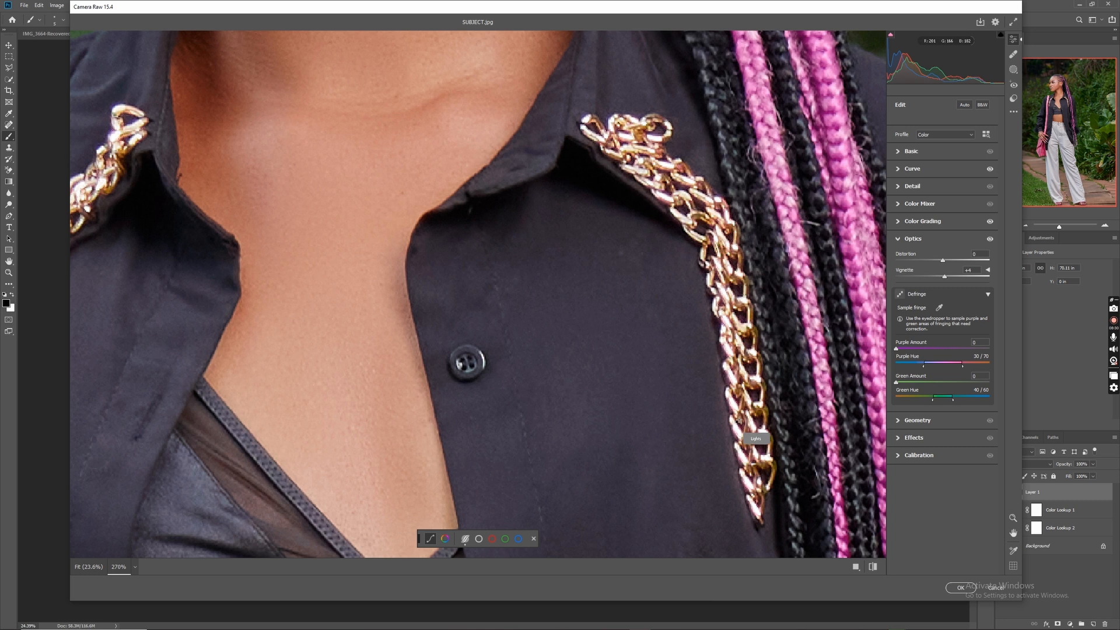
scroll(641, 231, down, 8)
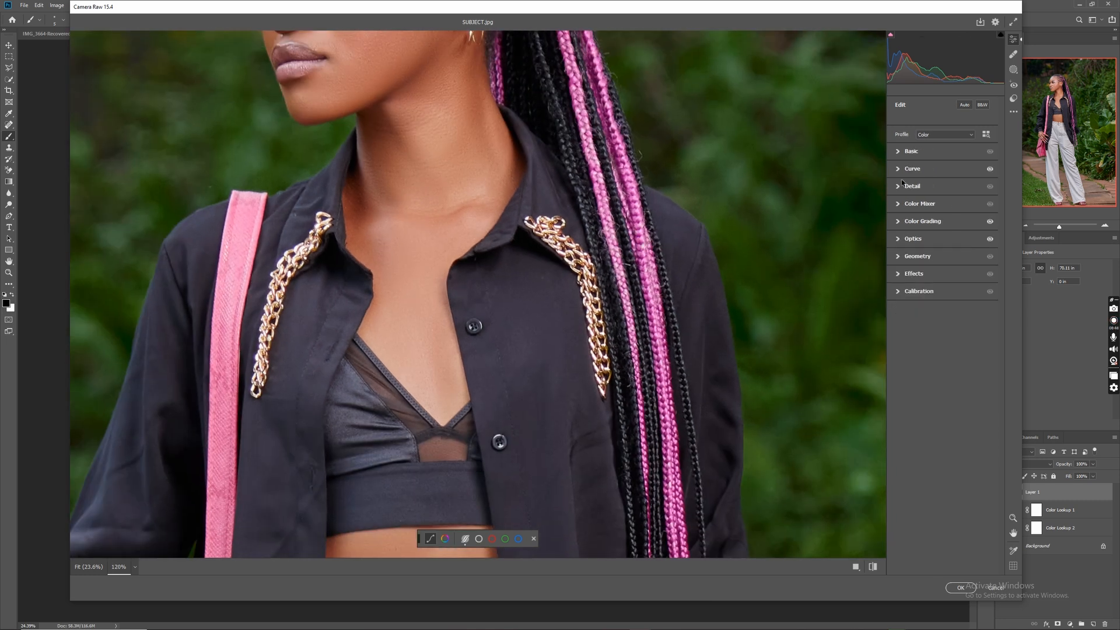
scroll(677, 245, down, 5)
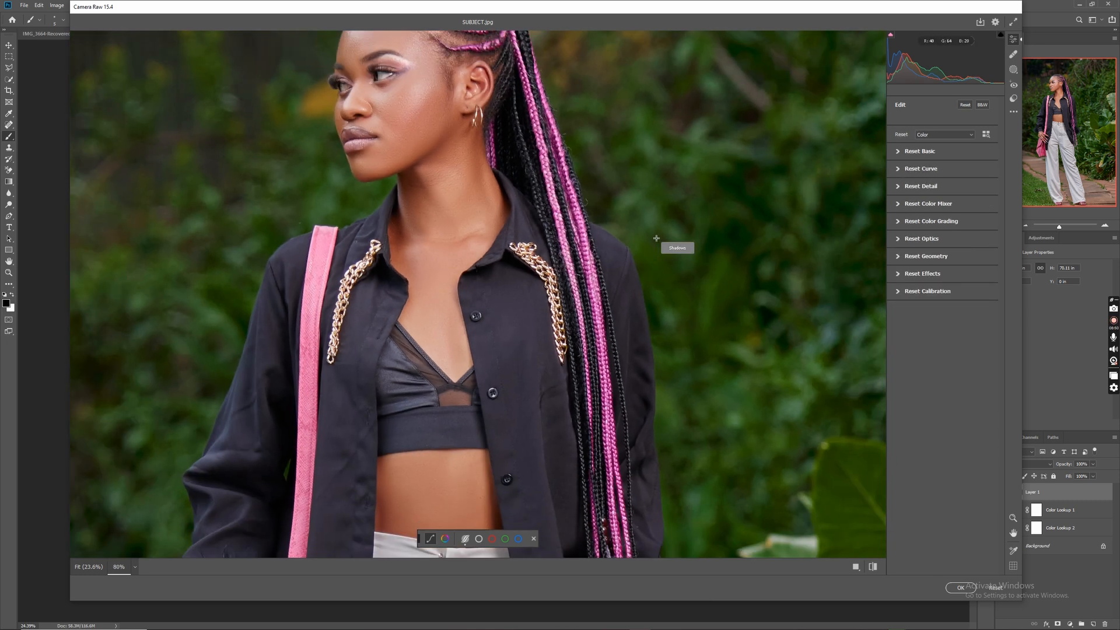
scroll(657, 229, down, 5)
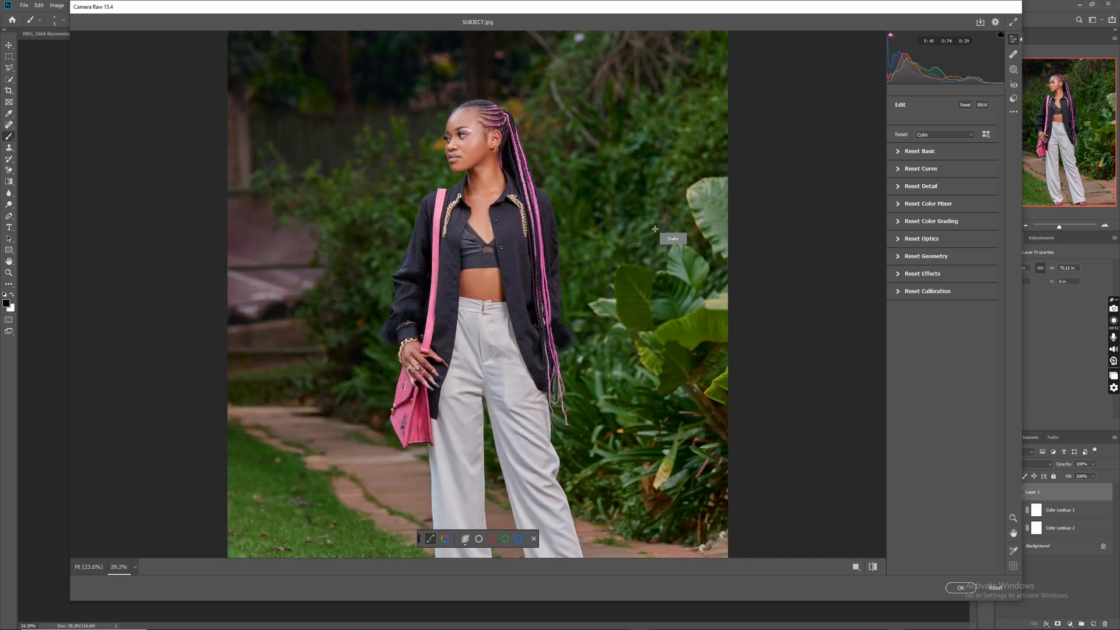
scroll(654, 228, up, 1)
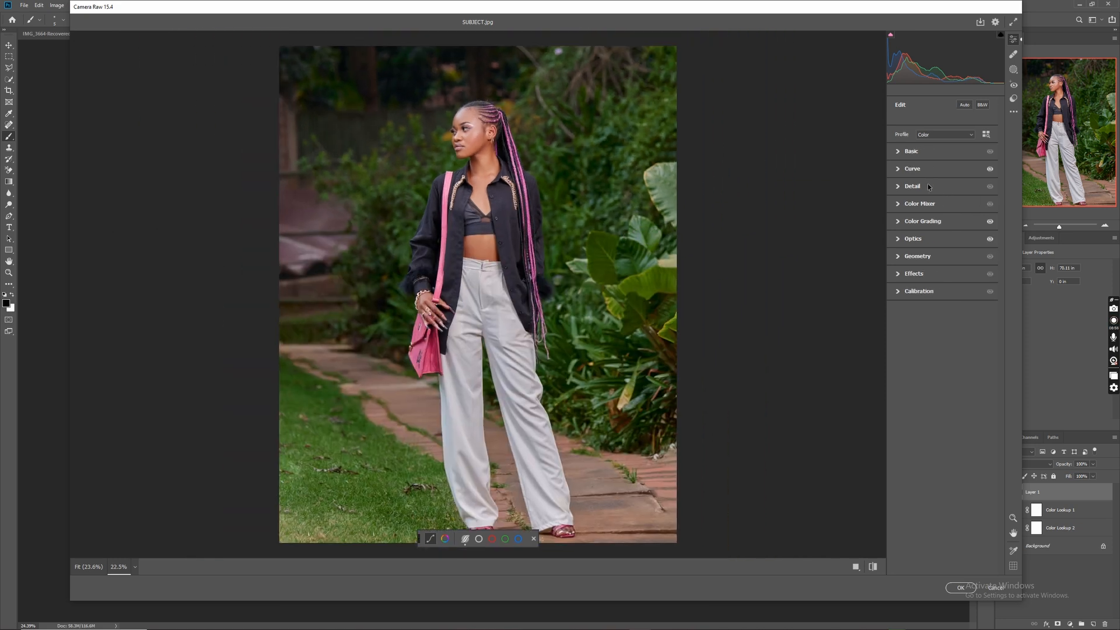
- In the Color Mixer, set the yellows' saturation to +5 and luminance to -50
click(899, 204)
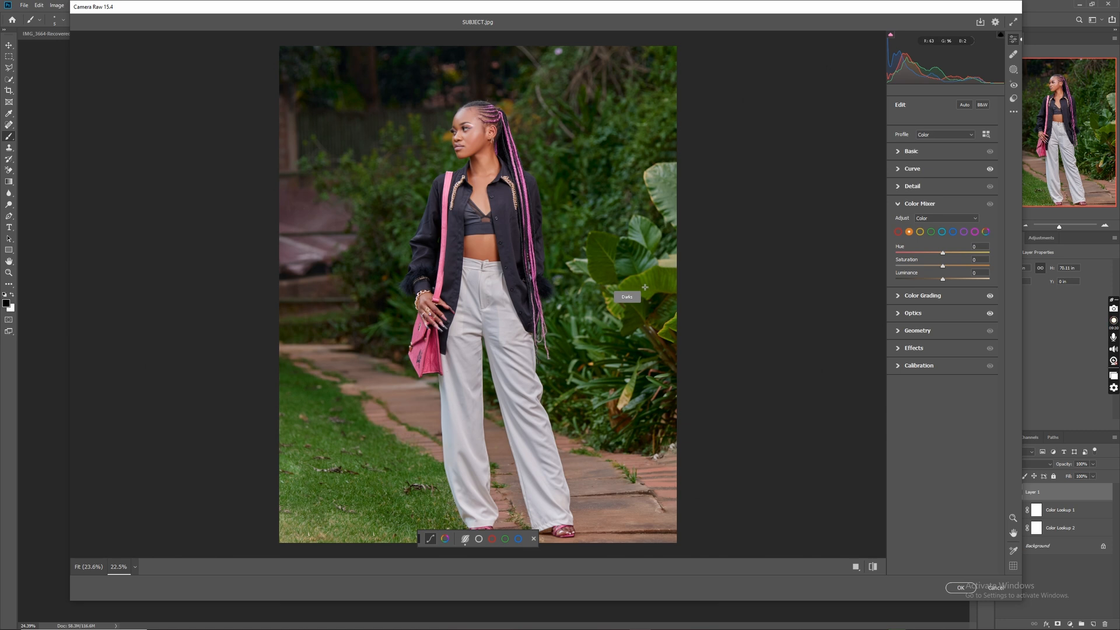
click(920, 232)
drag(943, 268, 947, 268)
mouse_move(943, 280)
mouse_down()
mouse_move(908, 279)
mouse_move(921, 280)
mouse_up()
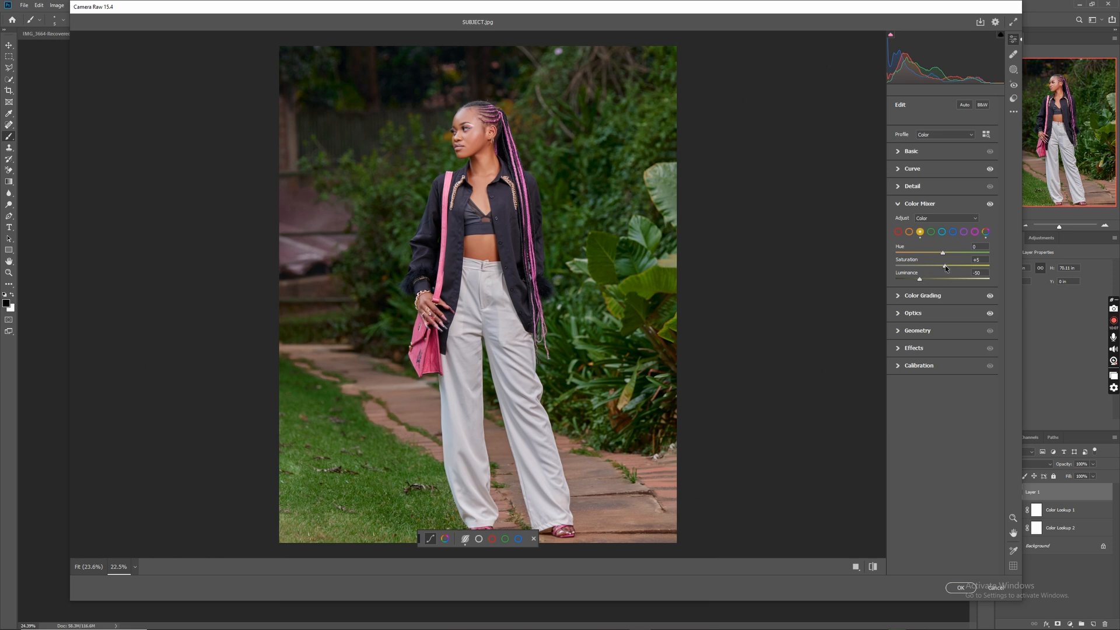
- Set the greens' luminance to -30 in the Color Mixer and compare the result with the default settings
click(931, 232)
mouse_move(943, 280)
mouse_down()
mouse_move(917, 281)
mouse_move(940, 281)
mouse_up()
drag(940, 281, 928, 280)
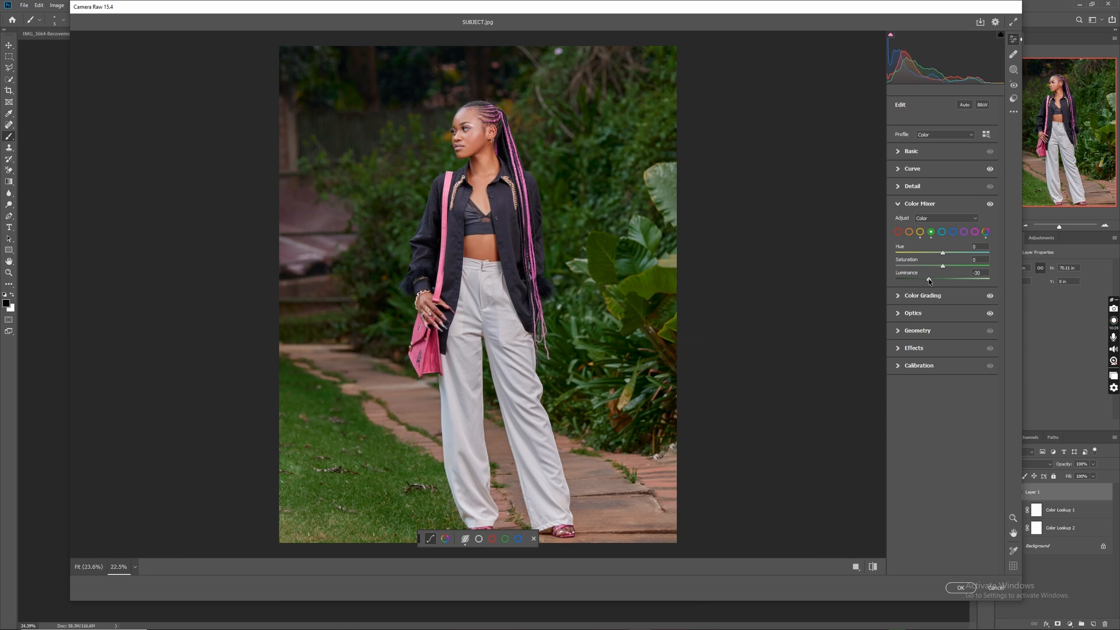
click(873, 567)
click(873, 567)
- Fine-tune the reds in the Color Mixer, and set the oranges to hue +9, saturation +11 and luminance +5
click(910, 232)
click(900, 233)
click(909, 232)
drag(943, 268, 945, 280)
click(899, 232)
drag(946, 268, 944, 283)
drag(942, 255, 948, 256)
click(909, 231)
drag(943, 254, 947, 254)
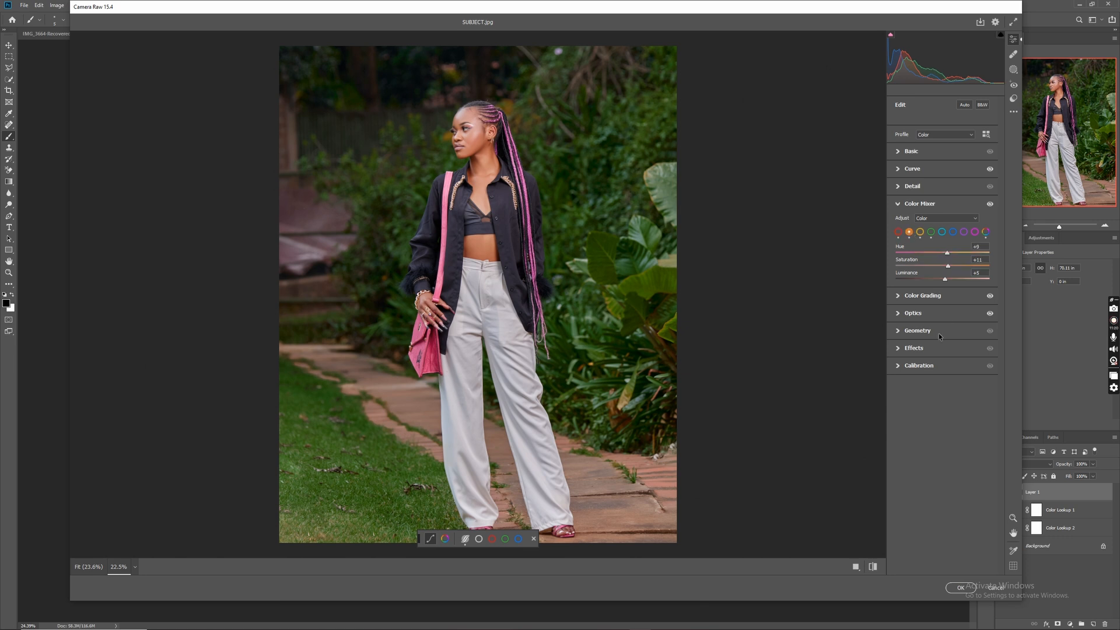
- Compare the portrait repeatedly between default and current Camera Raw settings
click(873, 567)
click(874, 566)
click(873, 567)
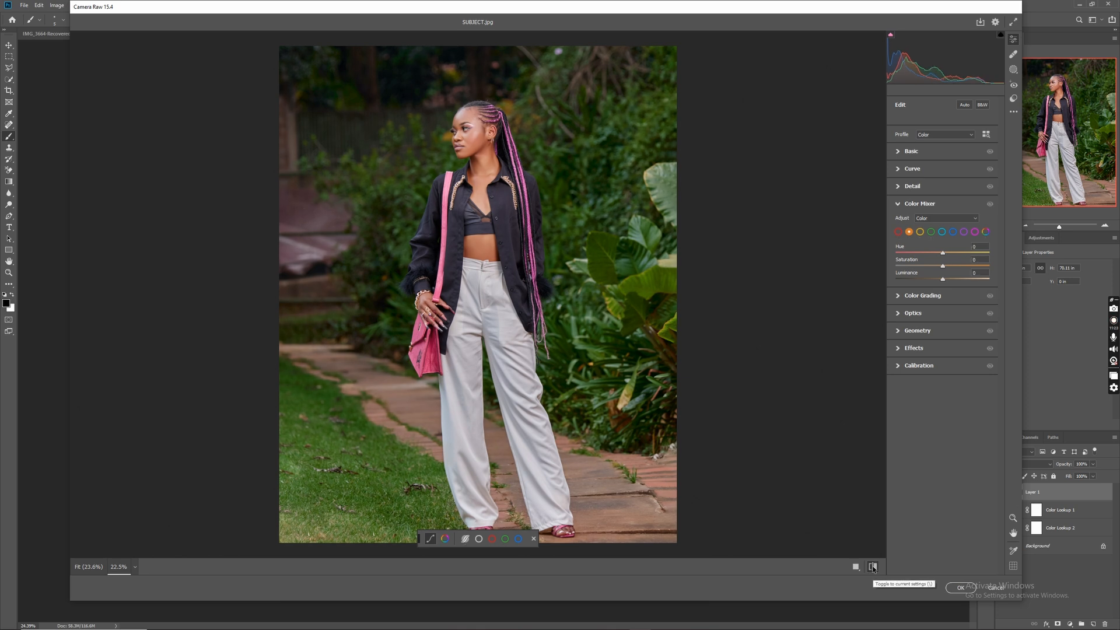
click(874, 566)
click(873, 566)
click(874, 567)
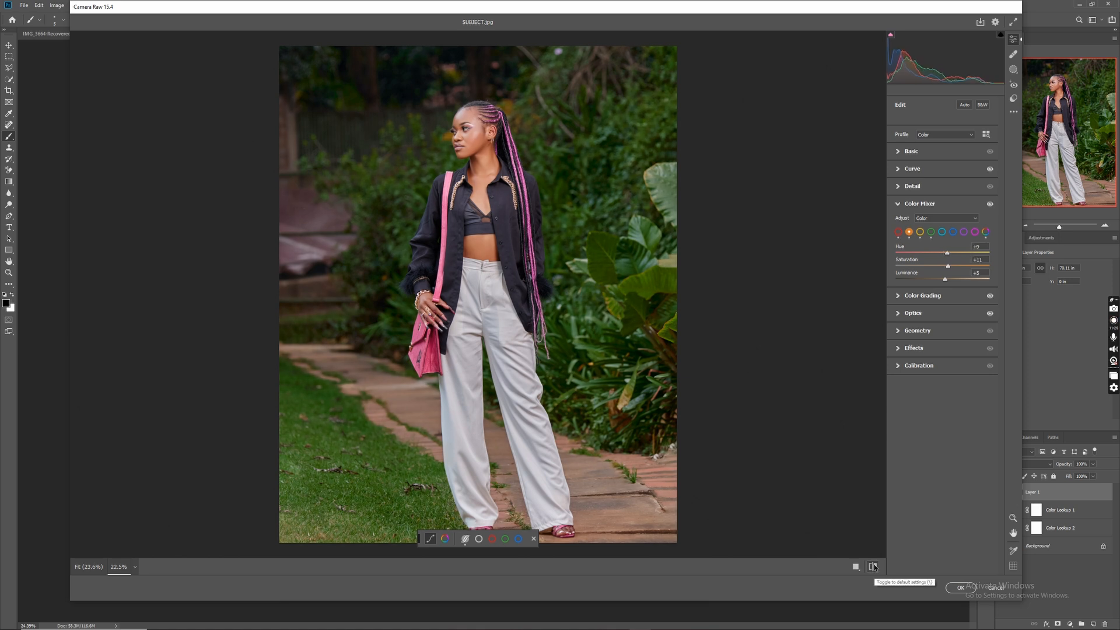
click(873, 567)
click(874, 566)
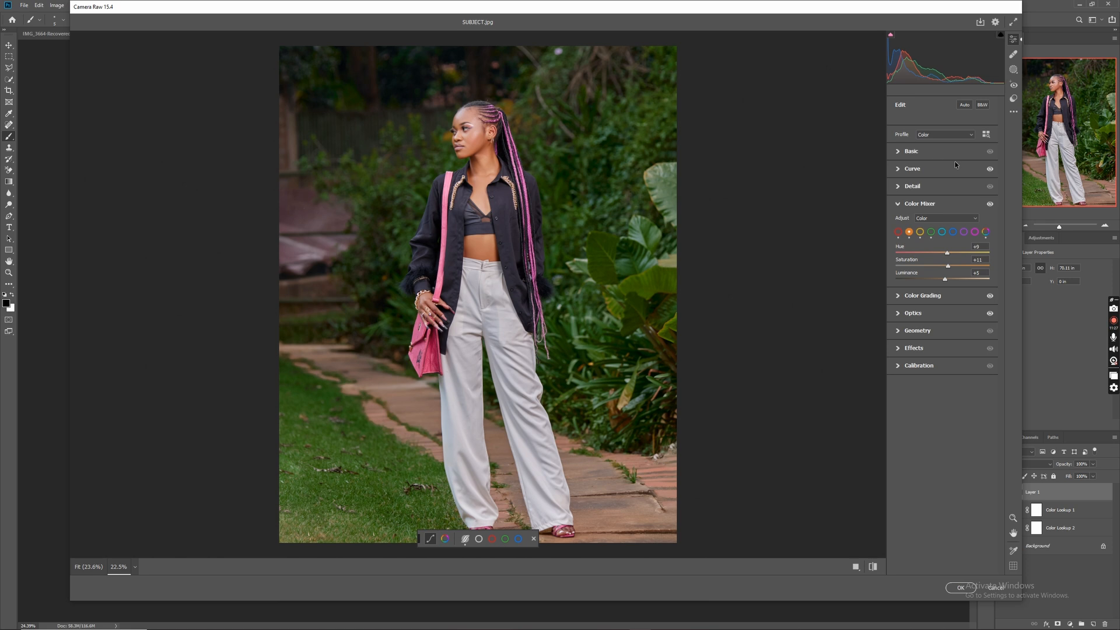
- Fine-tune the parametric curve's tonal regions, including Darks and Shadows, and apply the Camera Raw filter to the merged layer
click(912, 168)
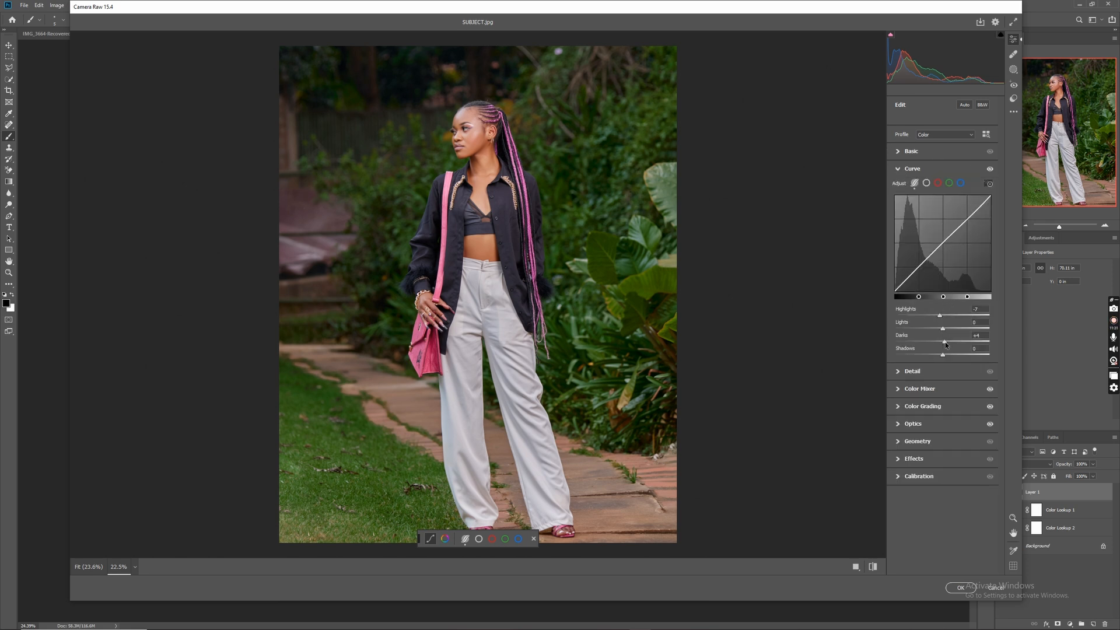
drag(944, 343, 937, 317)
drag(944, 358, 947, 357)
click(961, 587)
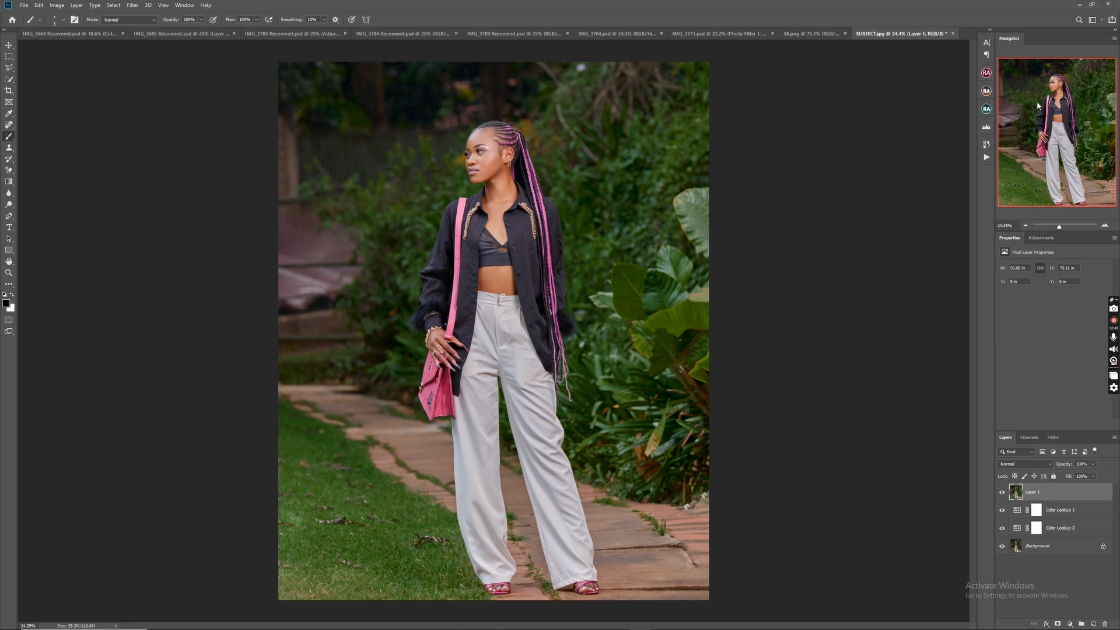
- Run the Advance Teeth Whitening action on the merged layer
click(987, 158)
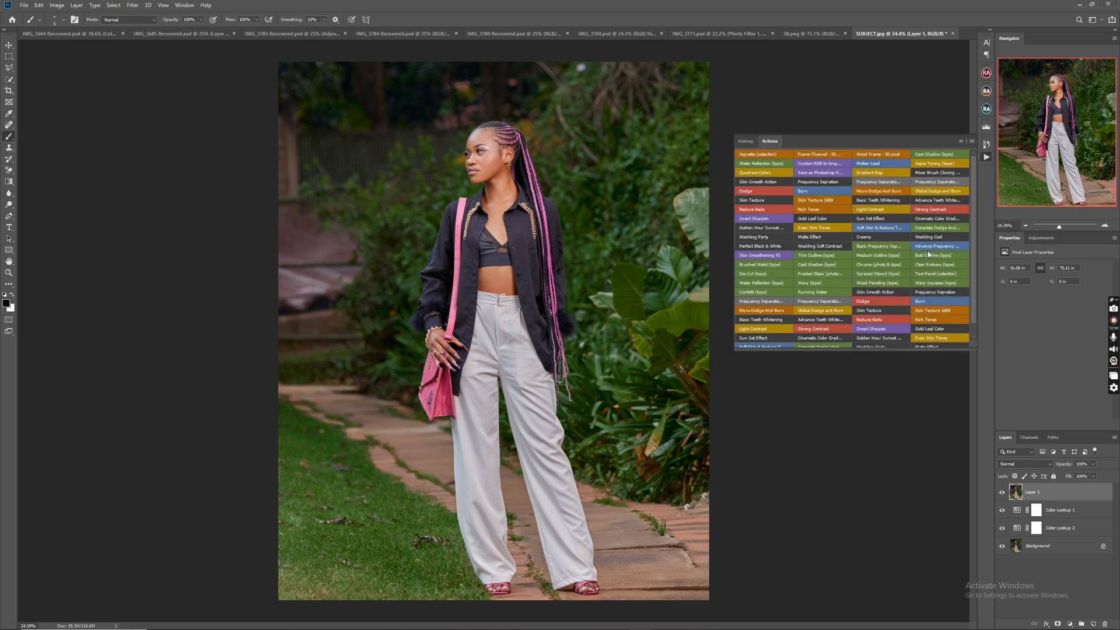
click(940, 200)
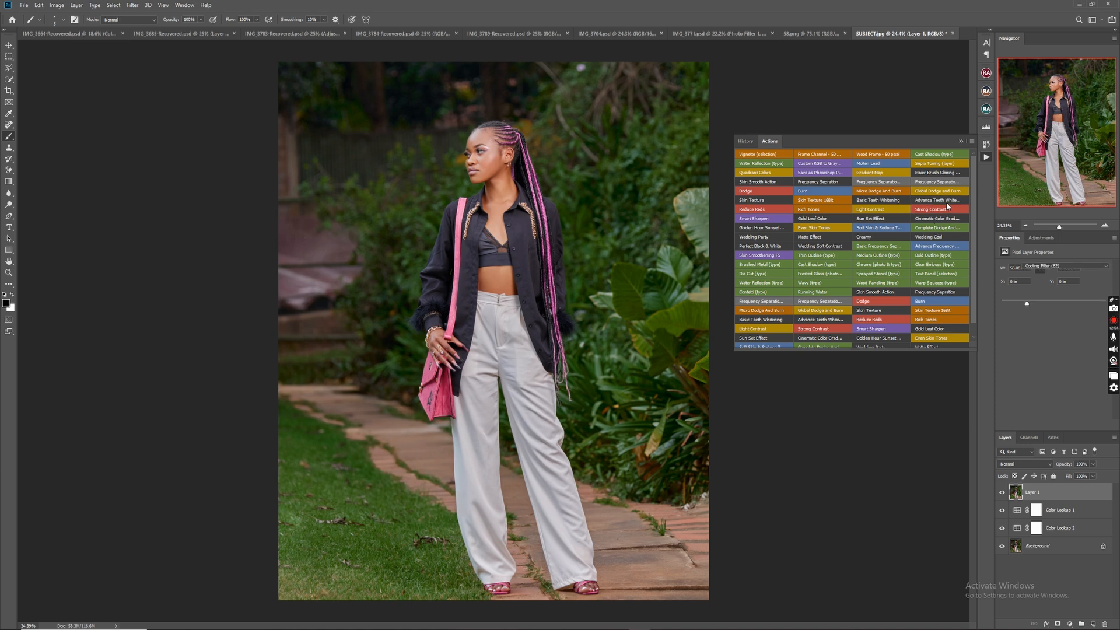
click(961, 143)
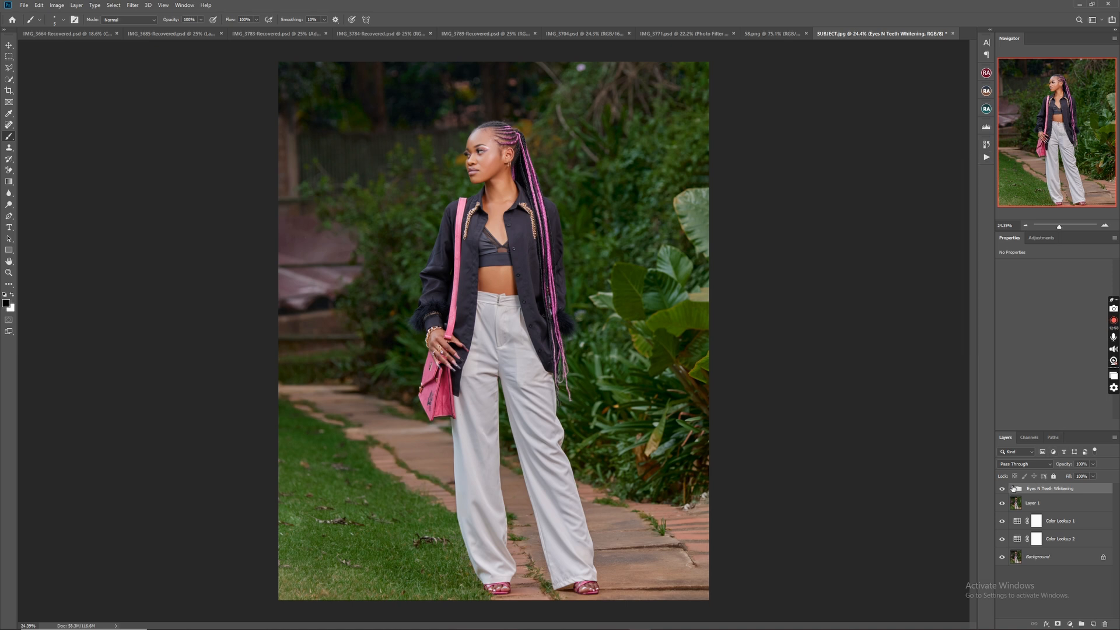
- Expand the Eyes N Teeth Whitening group and paint white on the Photo Filter 1 mask over the eye nearer the camera
click(1011, 489)
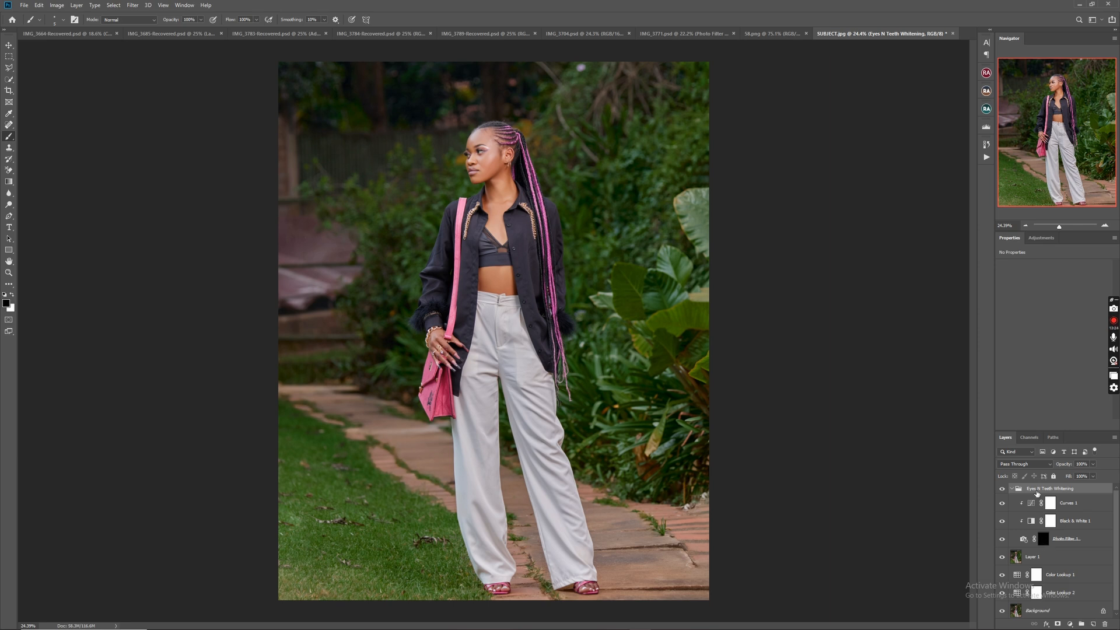
click(1012, 490)
click(1013, 491)
click(1044, 540)
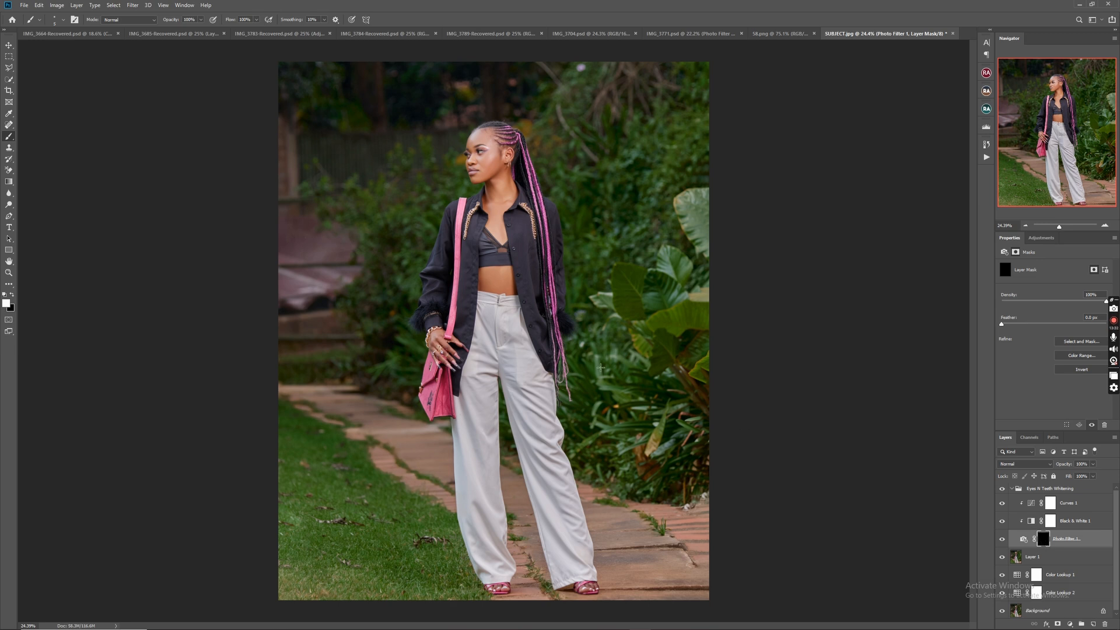
scroll(508, 125, up, 8)
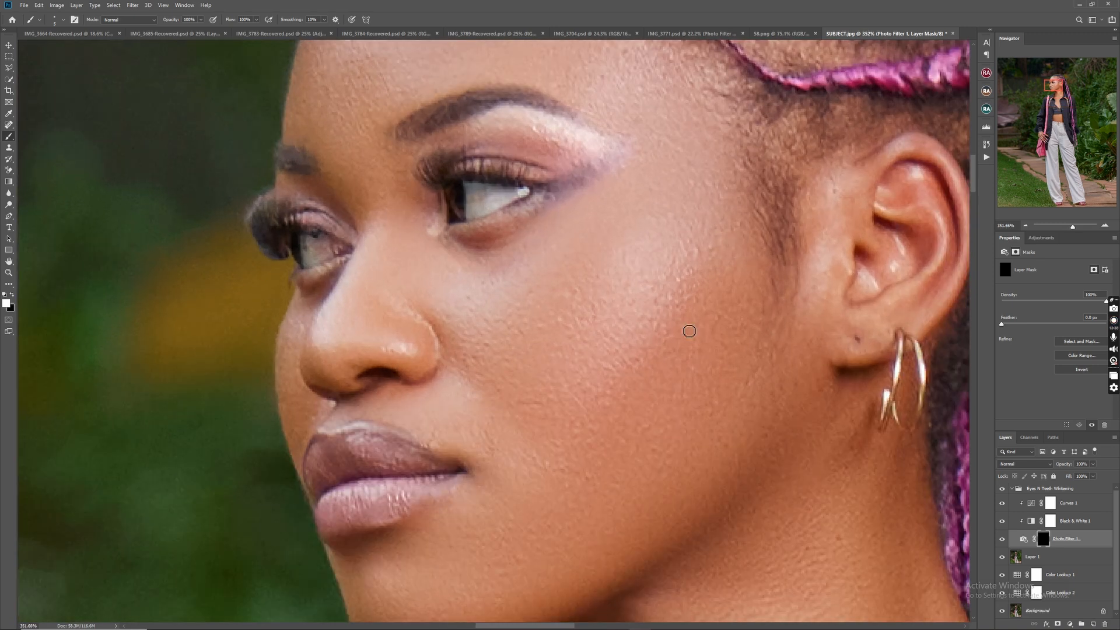
click(64, 20)
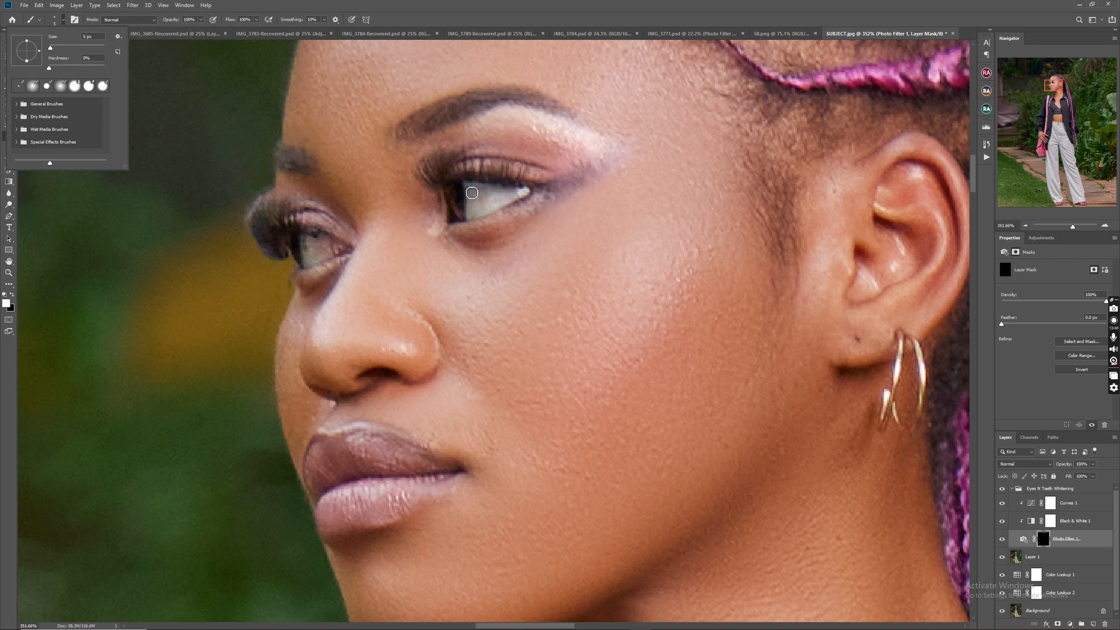
click(471, 190)
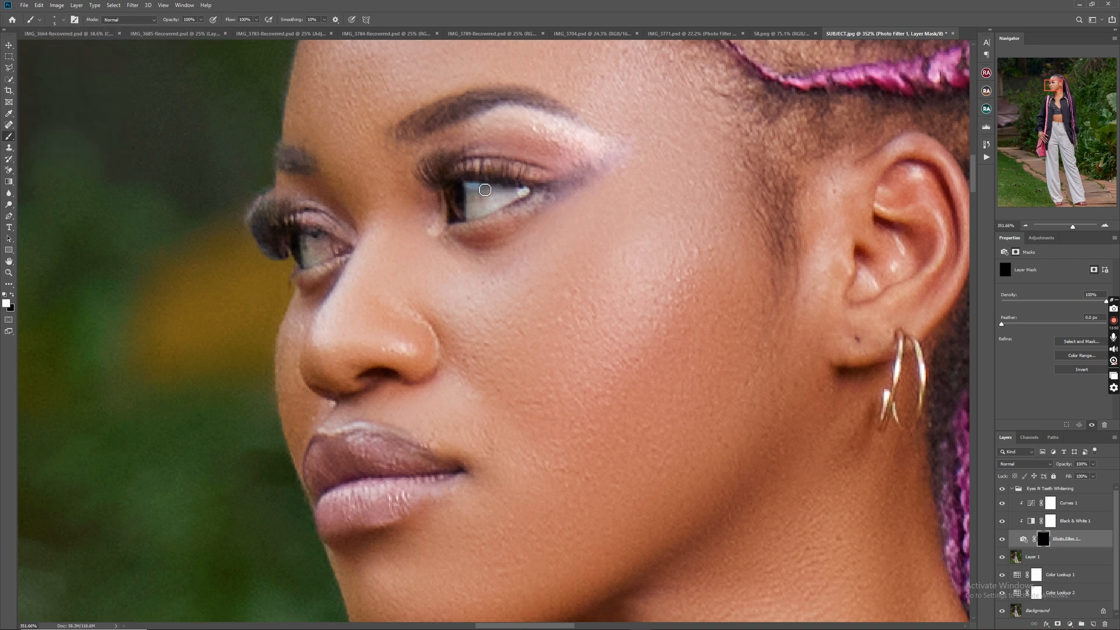
mouse_move(485, 189)
mouse_down()
mouse_move(526, 195)
mouse_move(472, 221)
mouse_move(472, 190)
mouse_move(496, 221)
mouse_move(509, 217)
mouse_move(472, 205)
mouse_move(504, 193)
mouse_move(479, 194)
mouse_up()
- Enlarge the brush and paint white on the Photo Filter 1 mask over the white of the farther eye
key(])
key(])
key(])
key(])
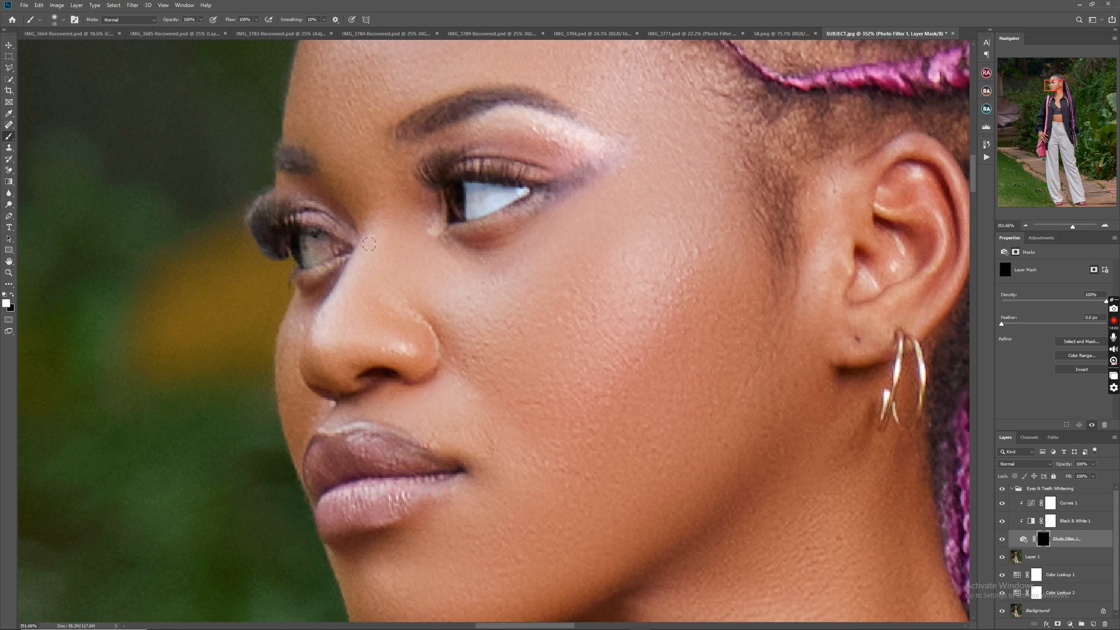
key(bracketleft)
key(bracketright)
mouse_move(320, 252)
mouse_down()
mouse_move(309, 240)
mouse_move(317, 247)
mouse_up()
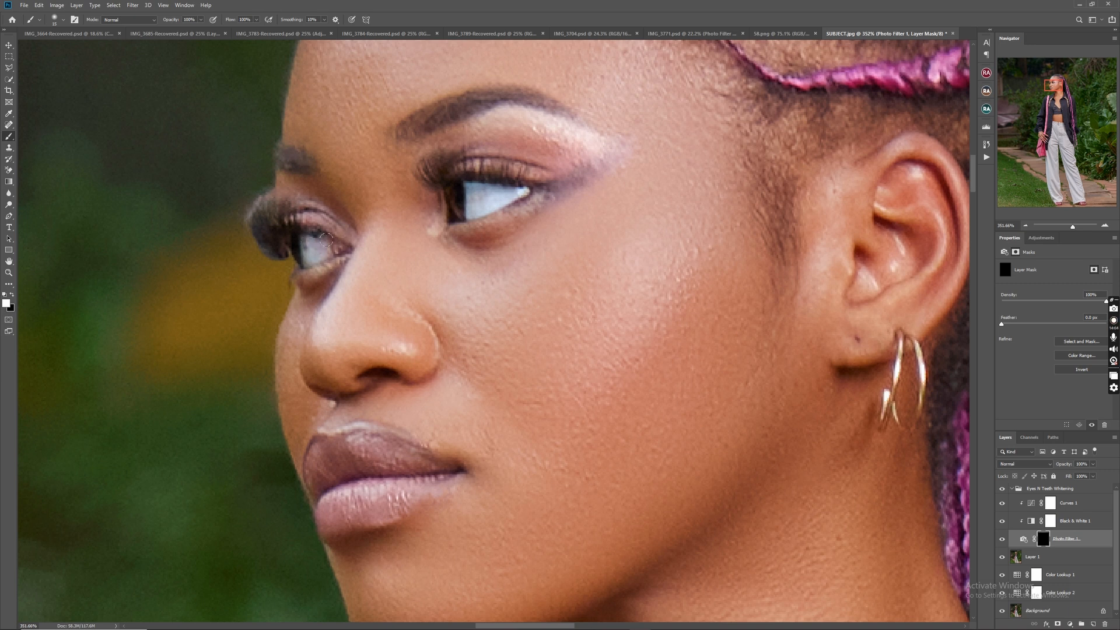
- Collapse the Eyes N Teeth Whitening group and lower its opacity to 50%
scroll(476, 211, down, 8)
scroll(473, 211, down, 5)
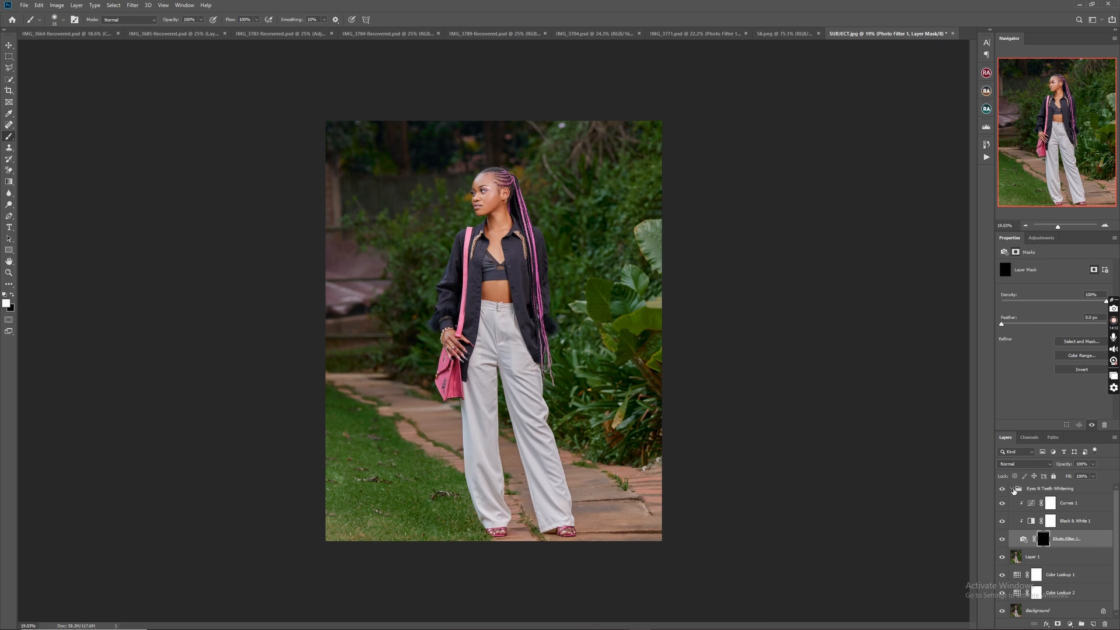
click(1012, 489)
click(1094, 465)
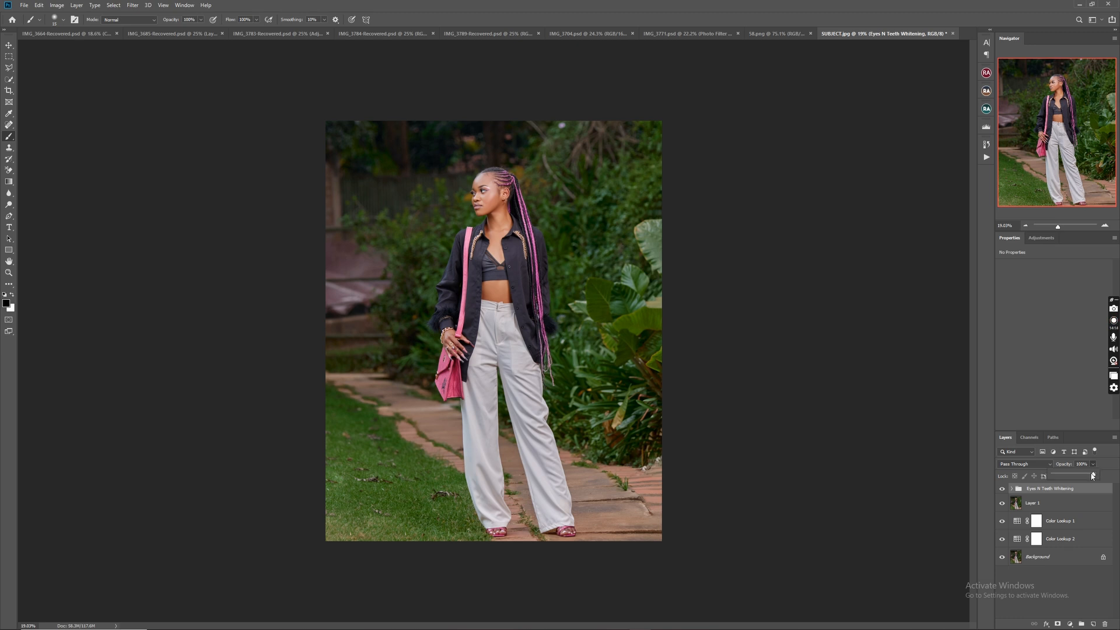
drag(1094, 473, 1076, 475)
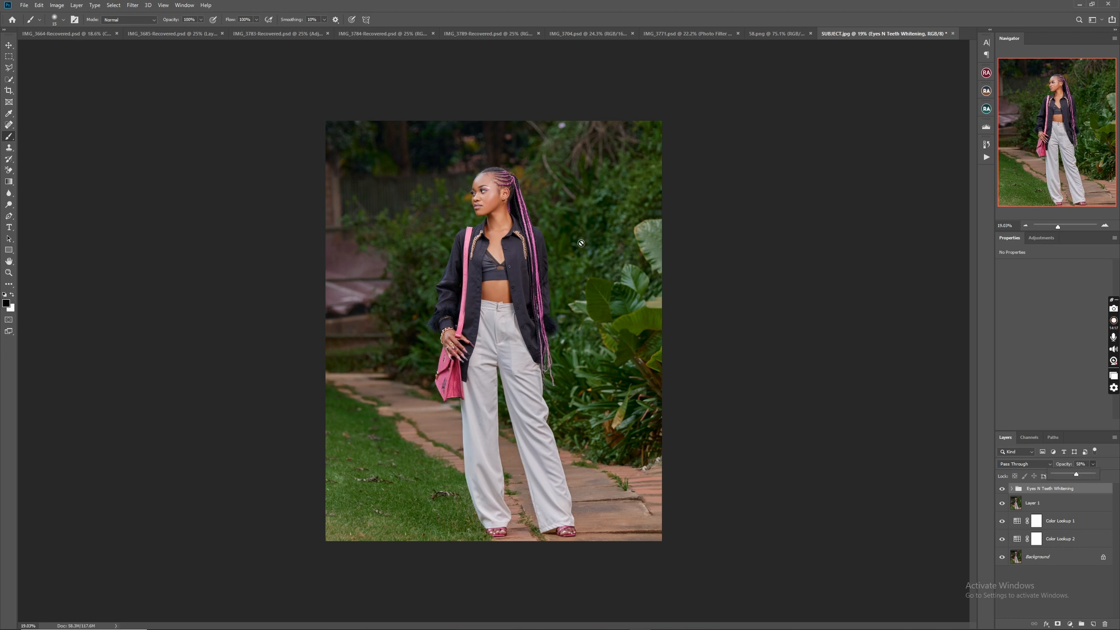
- Check the face up close and add a Vibrance adjustment layer above the Eyes N Teeth Whitening group
click(1044, 506)
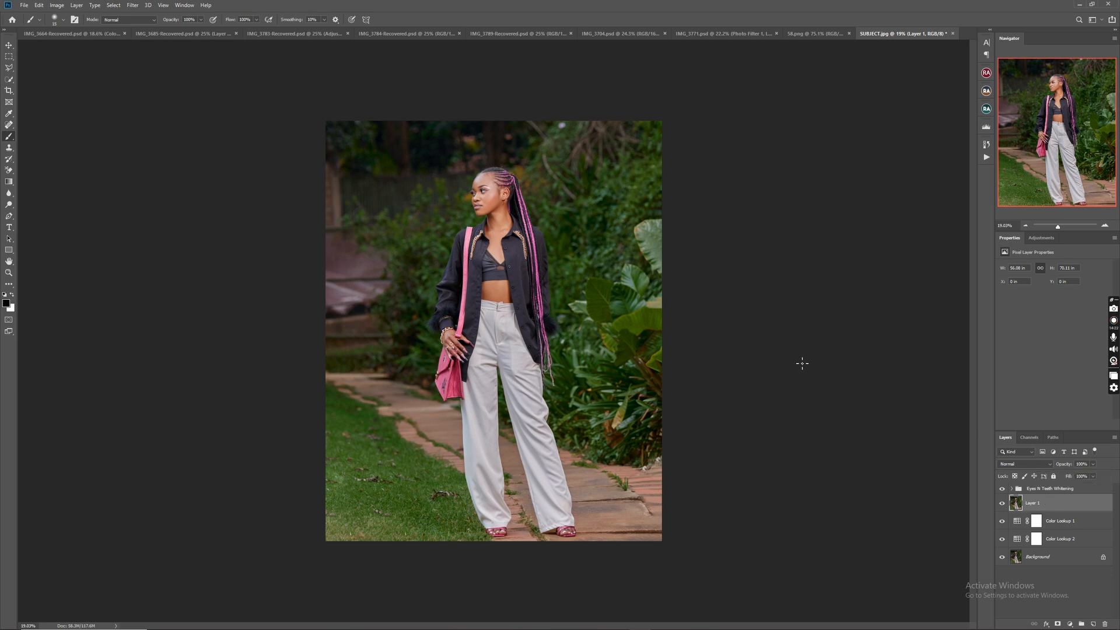
scroll(492, 189, up, 2)
scroll(492, 189, up, 10)
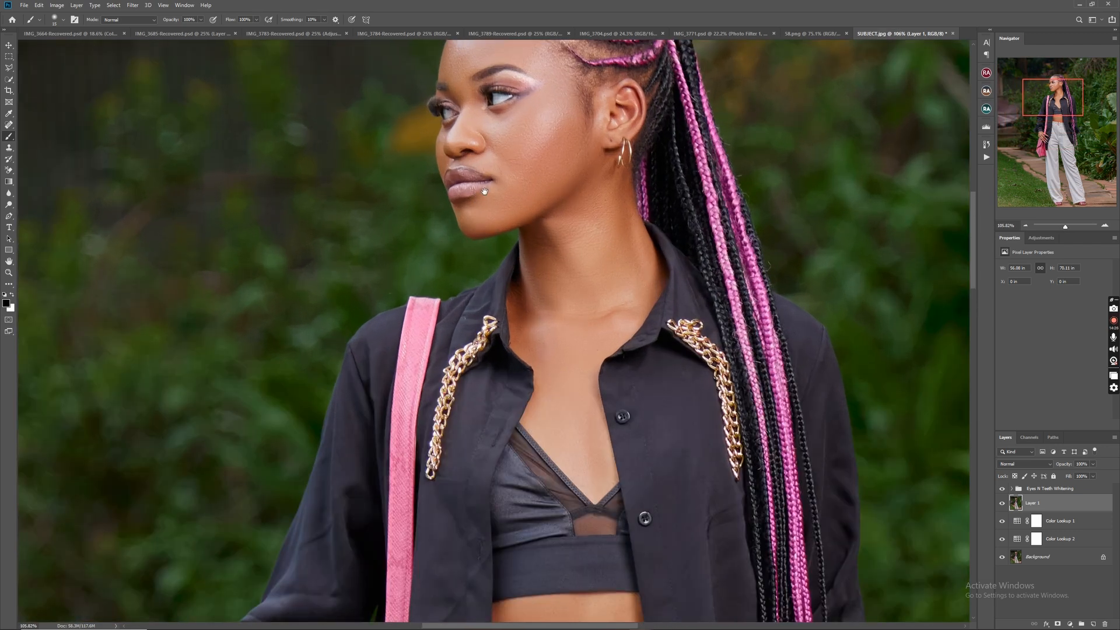
drag(489, 196, 524, 314)
scroll(503, 303, up, 1)
scroll(507, 296, up, 2)
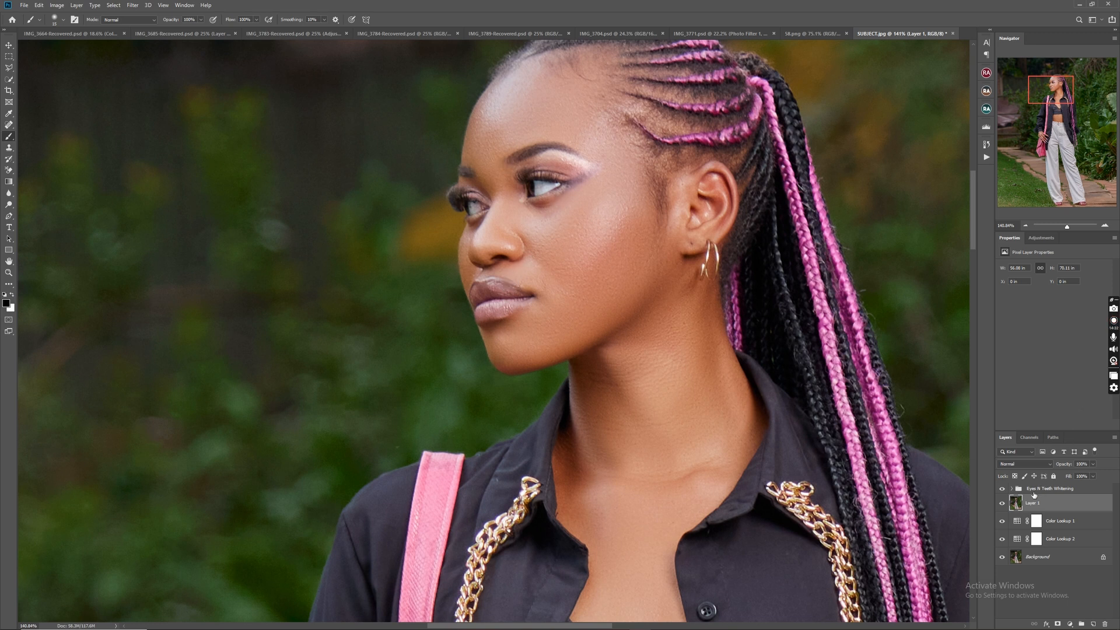
click(1041, 490)
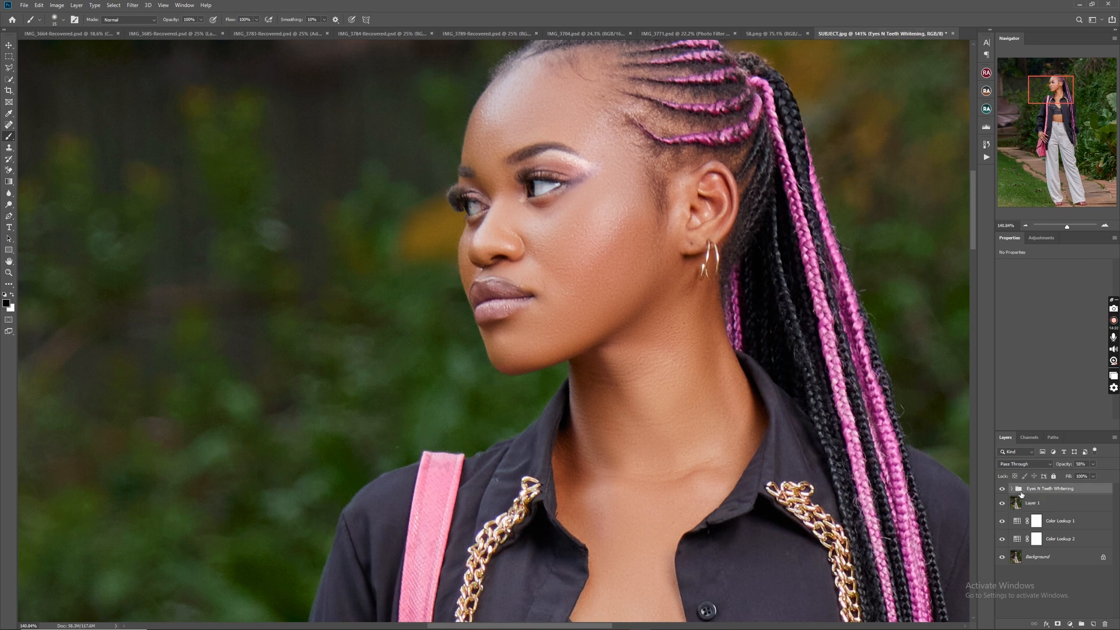
click(986, 157)
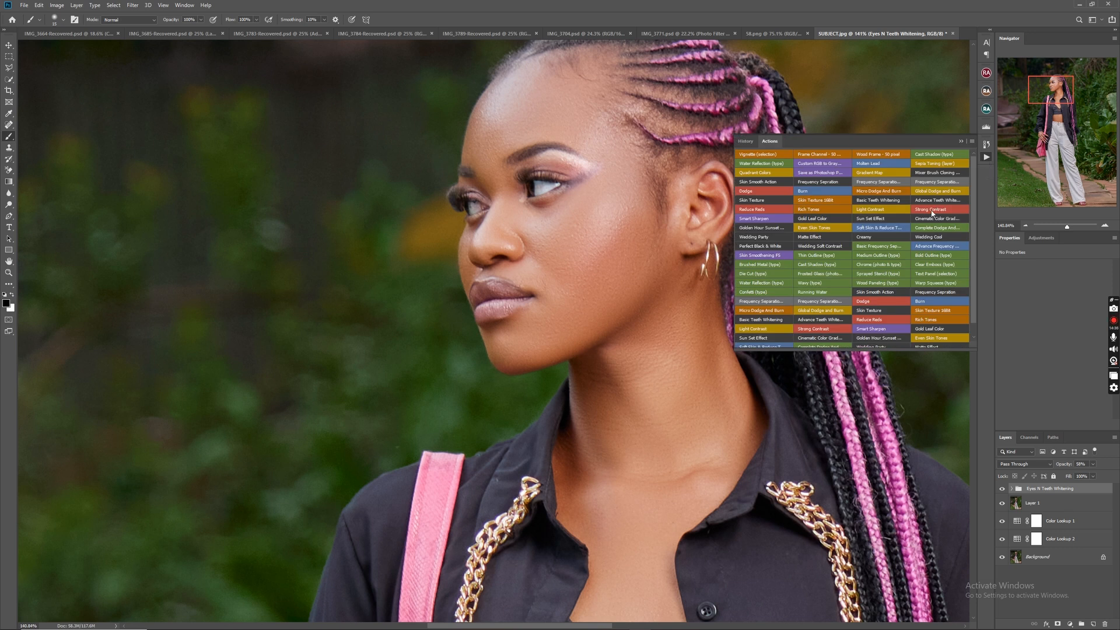
click(963, 142)
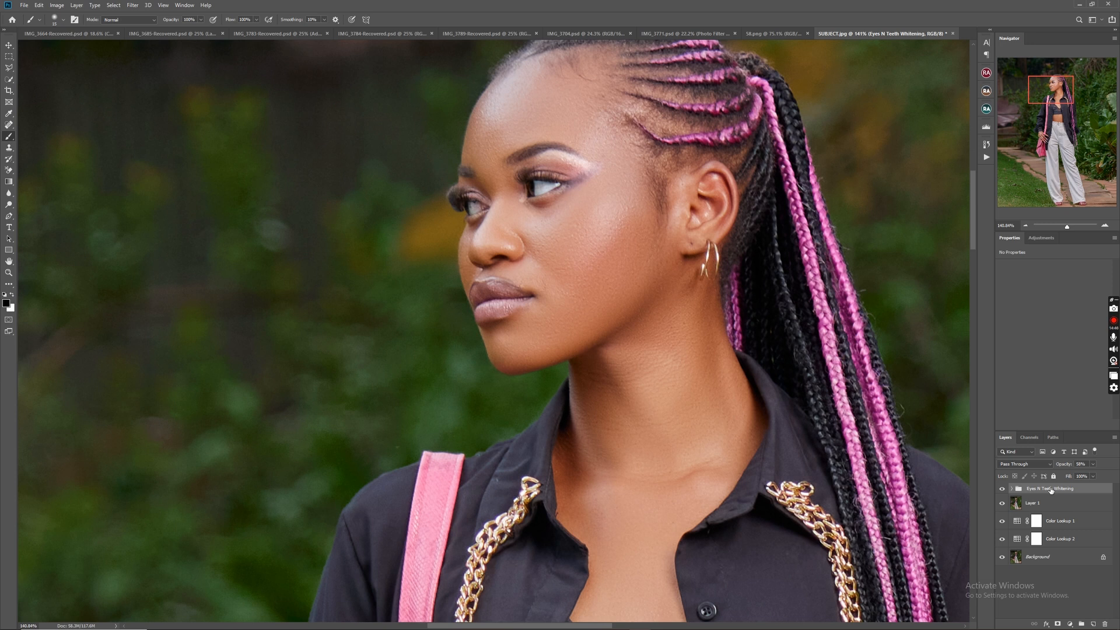
click(1042, 238)
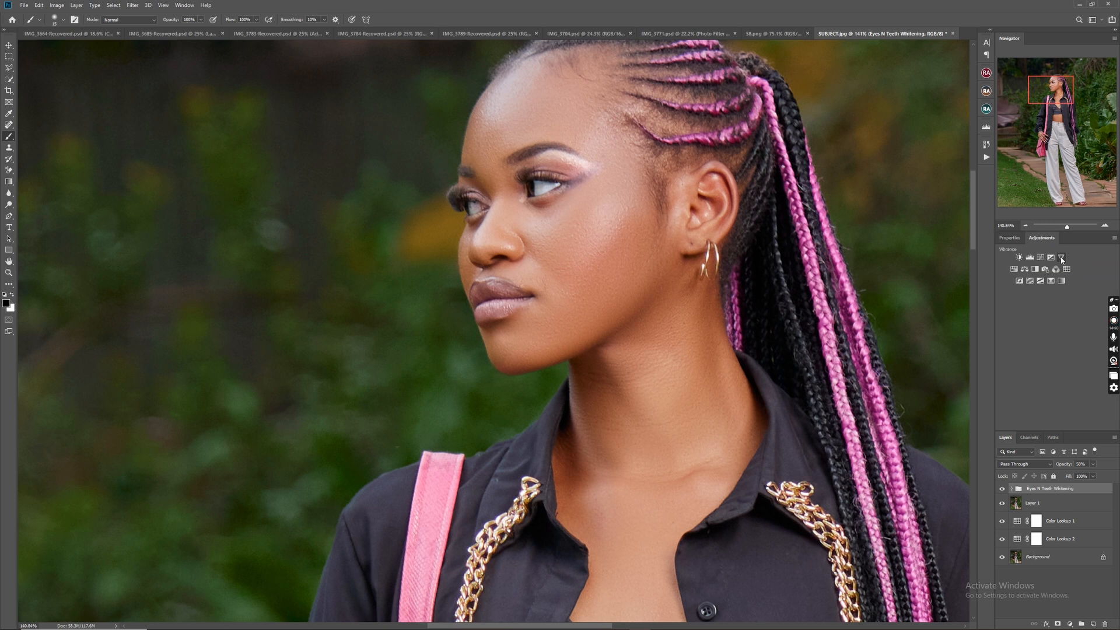
click(1062, 258)
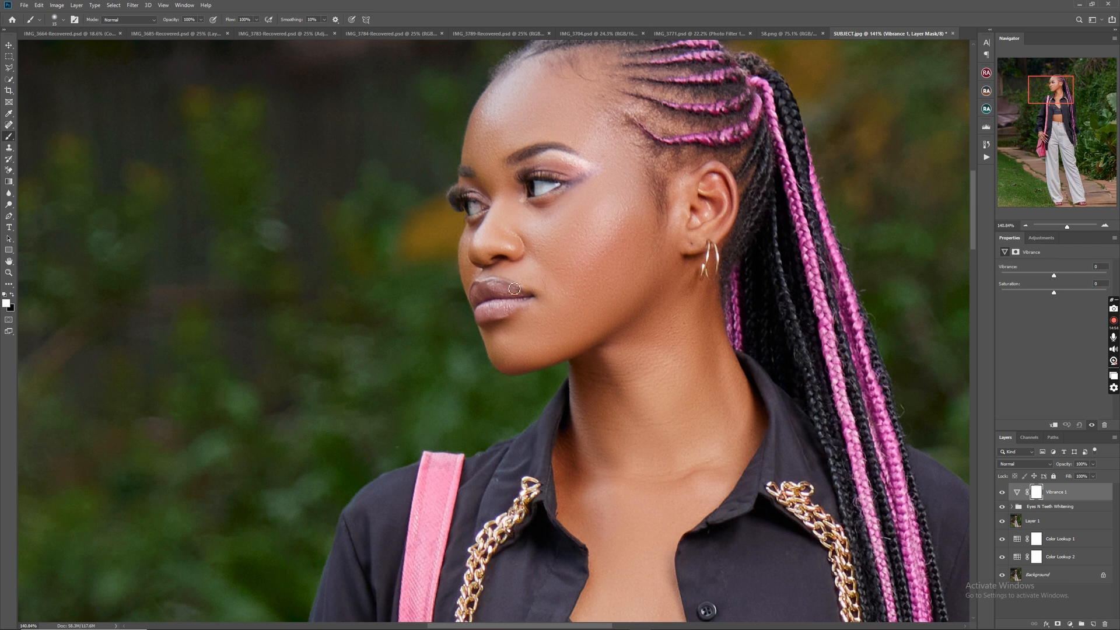
- Set Vibrance to +41 and Saturation to +17, and invert the adjustment layer's mask to black
scroll(536, 280, up, 2)
scroll(534, 273, up, 1)
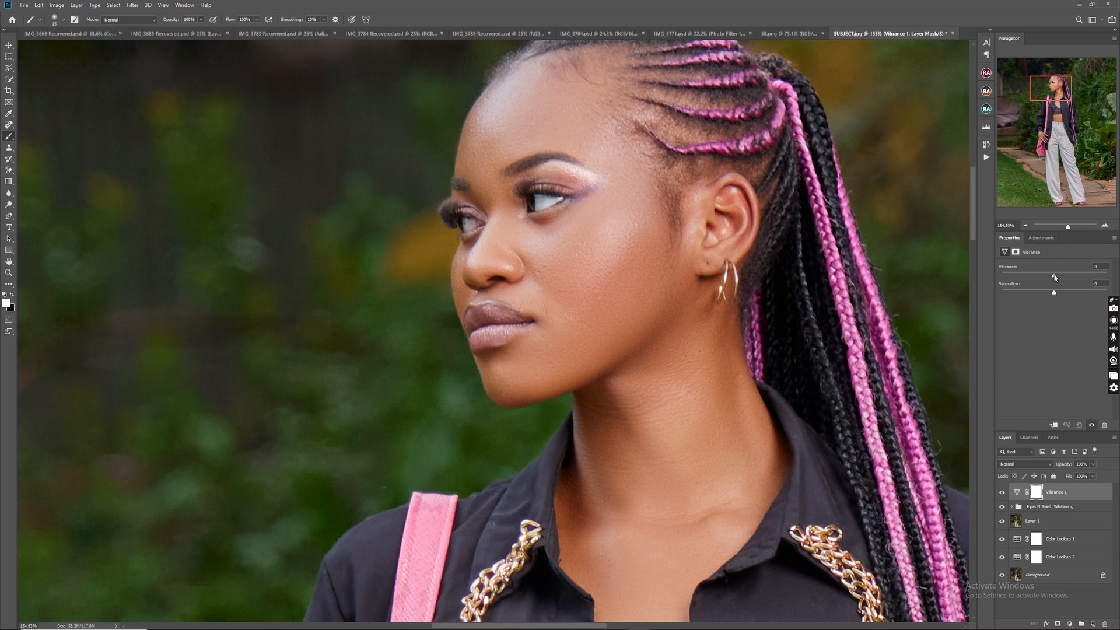
drag(1054, 276, 1057, 278)
drag(1069, 277, 1064, 296)
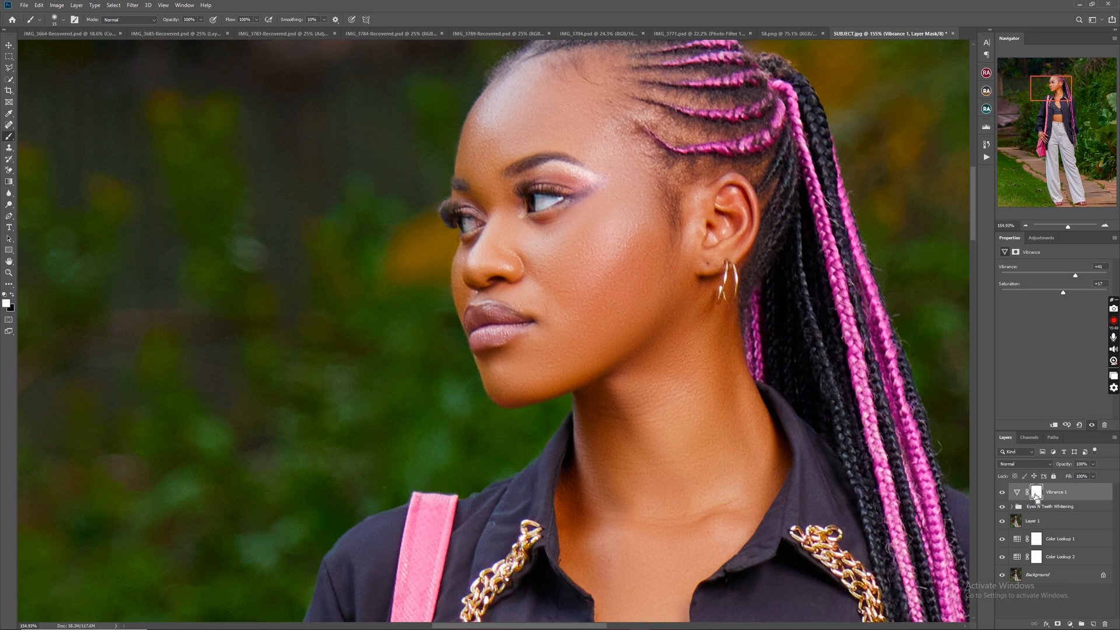
key(ctrl+i)
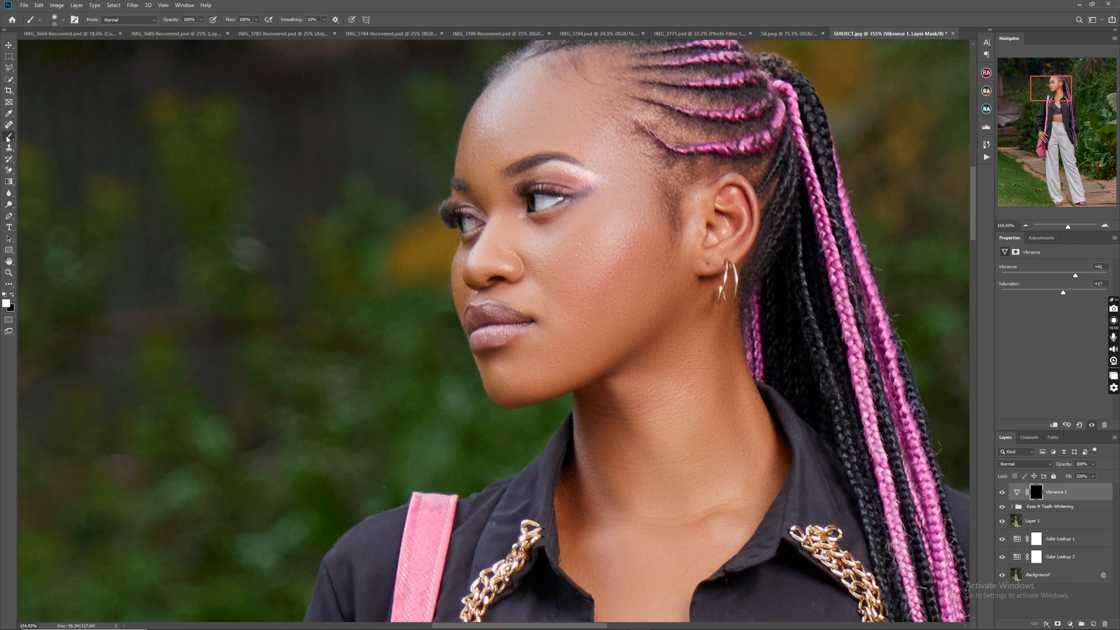
- Paint white on the Vibrance mask over the lips and the nearer eye's makeup with a soft 20 px brush at 0% hardness
key(bracketright)
key(bracketright)
key(bracketleft)
key(bracketleft)
key(bracketleft)
drag(479, 339, 476, 337)
click(63, 19)
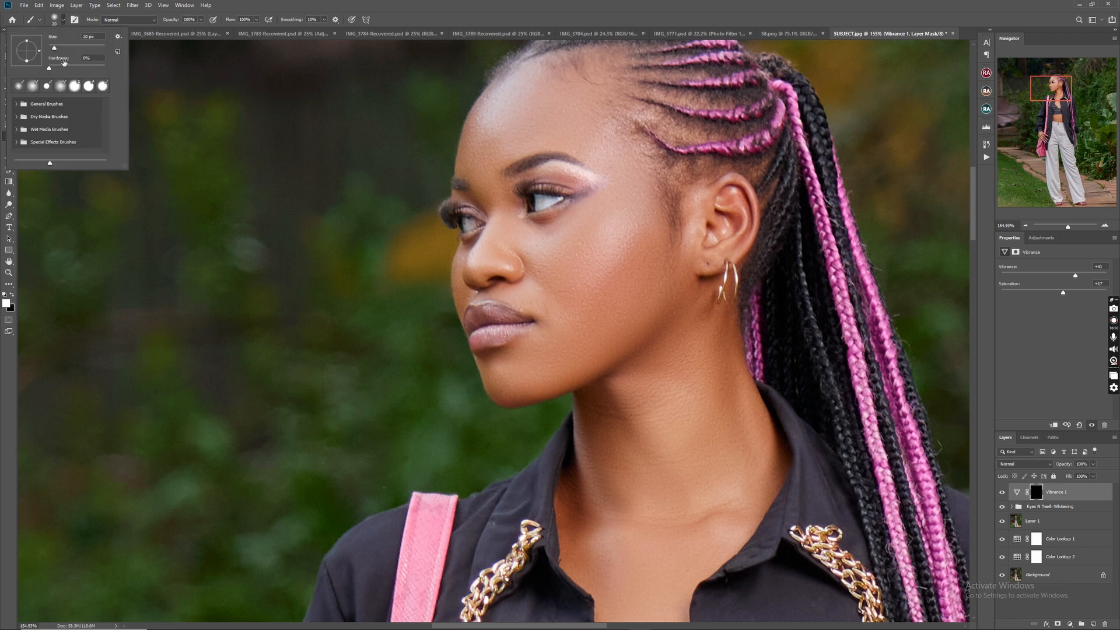
click(129, 20)
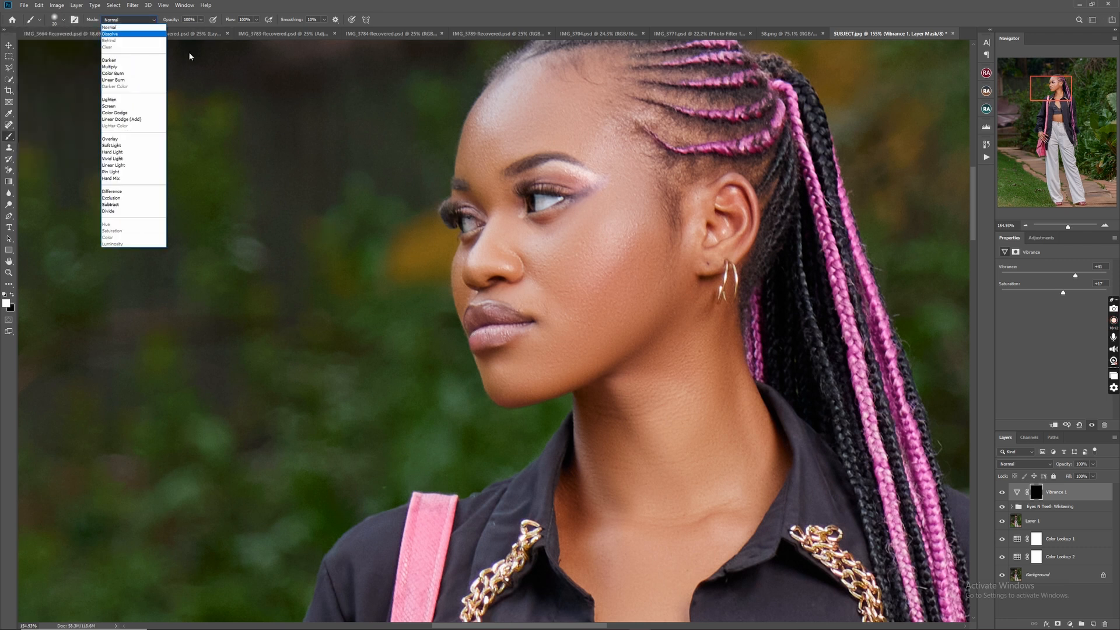
click(178, 33)
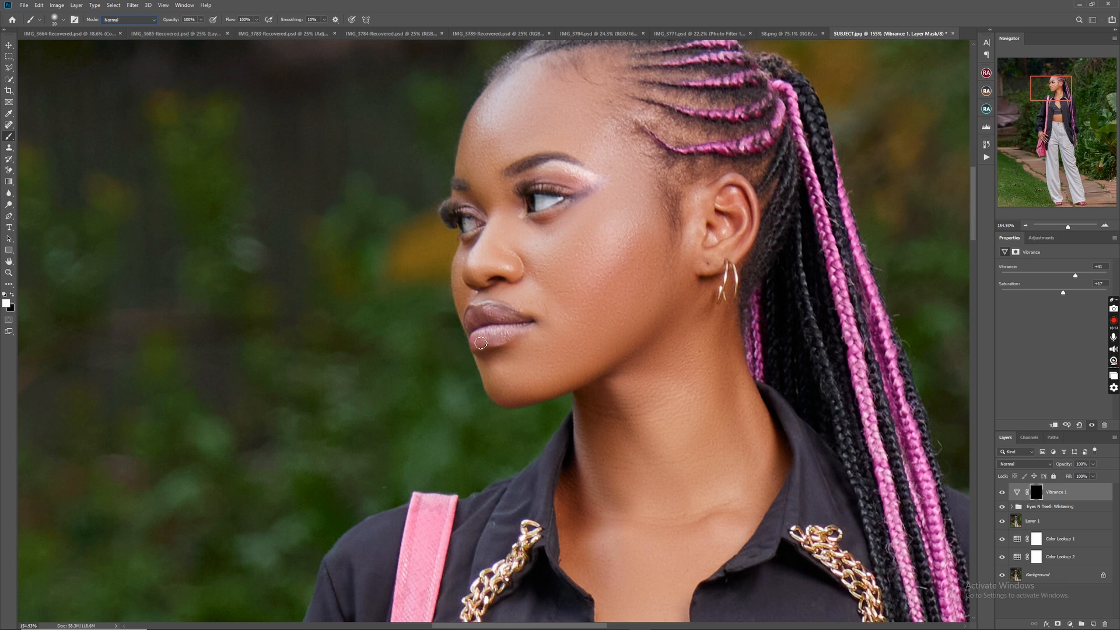
mouse_move(480, 343)
mouse_down()
mouse_move(510, 329)
mouse_move(480, 340)
mouse_move(524, 325)
mouse_move(493, 313)
mouse_move(474, 328)
mouse_move(469, 314)
mouse_move(529, 326)
mouse_move(478, 329)
mouse_move(523, 326)
mouse_up()
mouse_move(587, 187)
mouse_down()
mouse_move(556, 187)
mouse_move(606, 184)
mouse_move(532, 218)
mouse_up()
scroll(522, 260, down, 10)
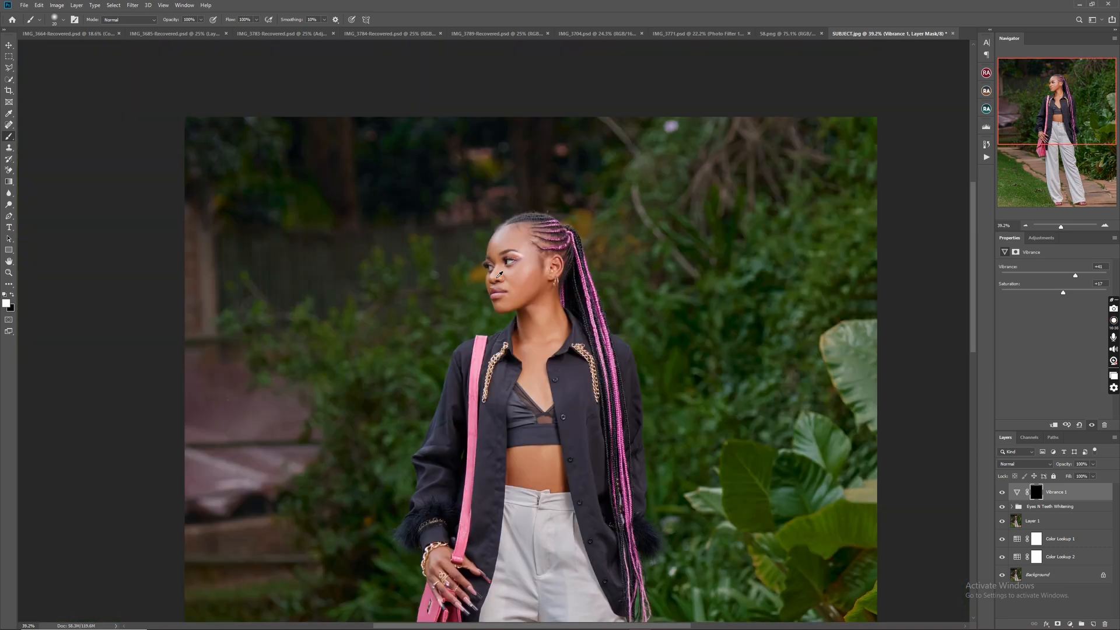